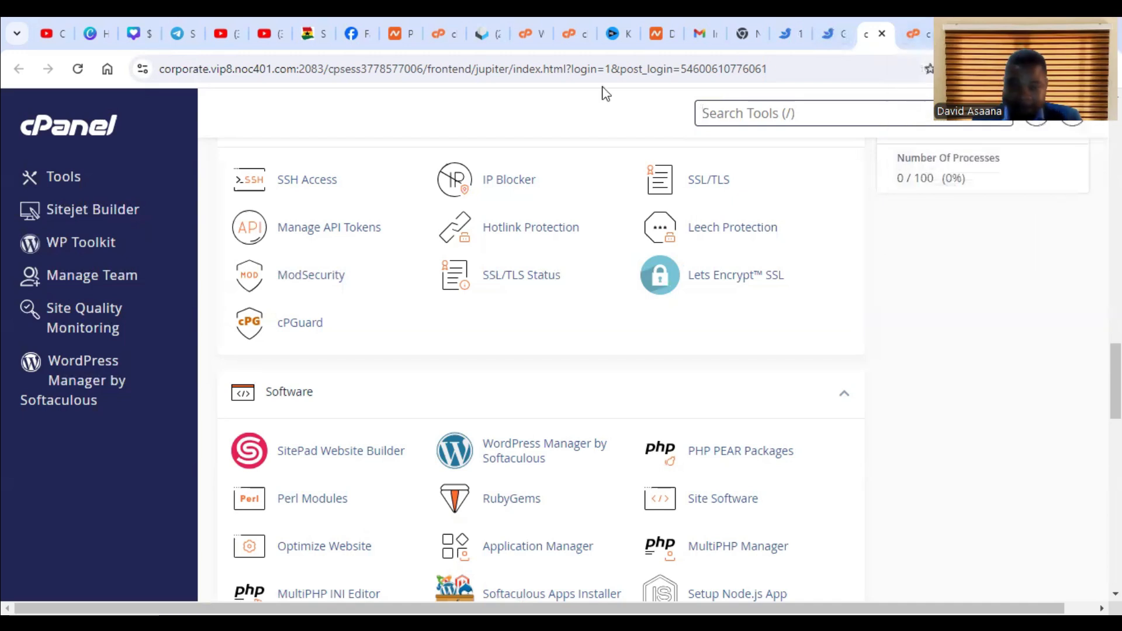
- Check the cPanel login address in the blank browser tab and return to the Tools overview
scroll(557, 349, up, 2)
scroll(557, 350, up, 10)
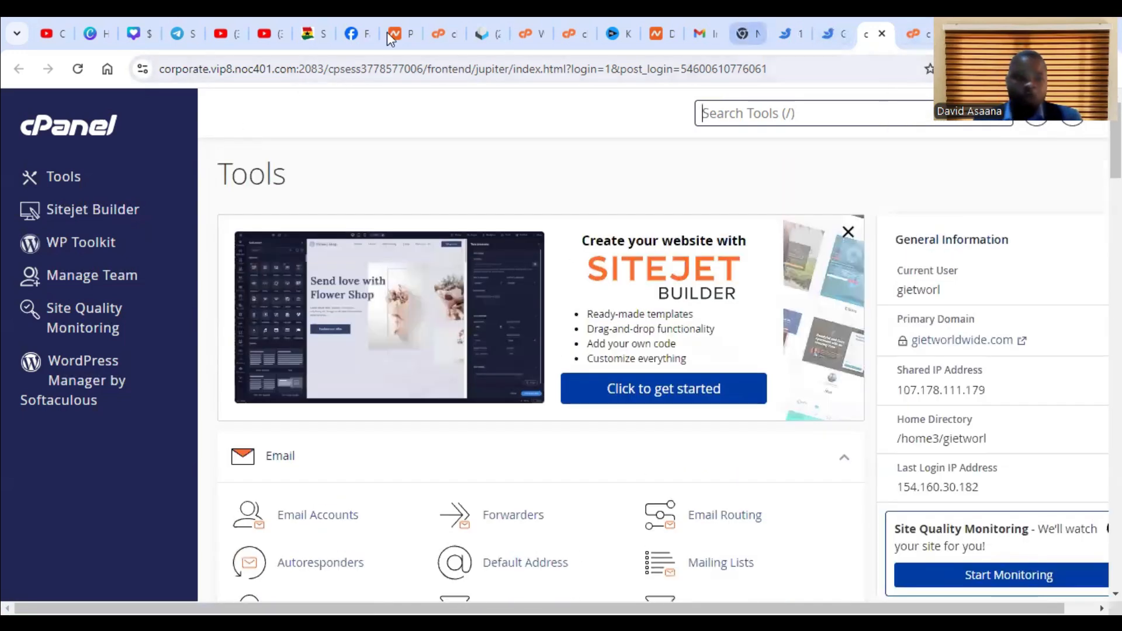
click(748, 34)
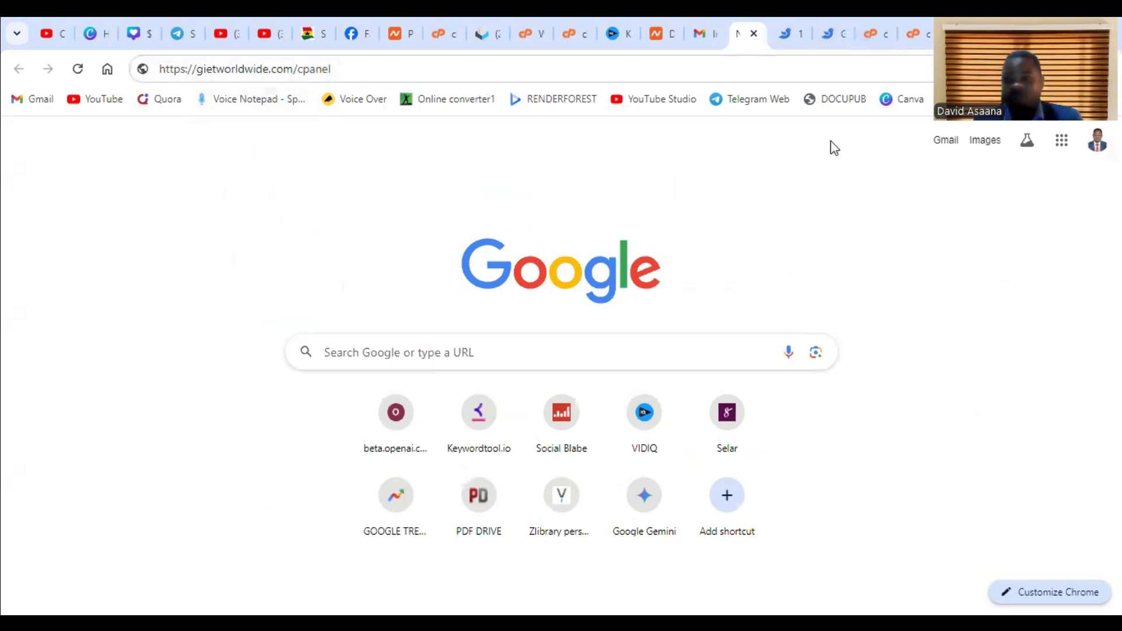
click(861, 23)
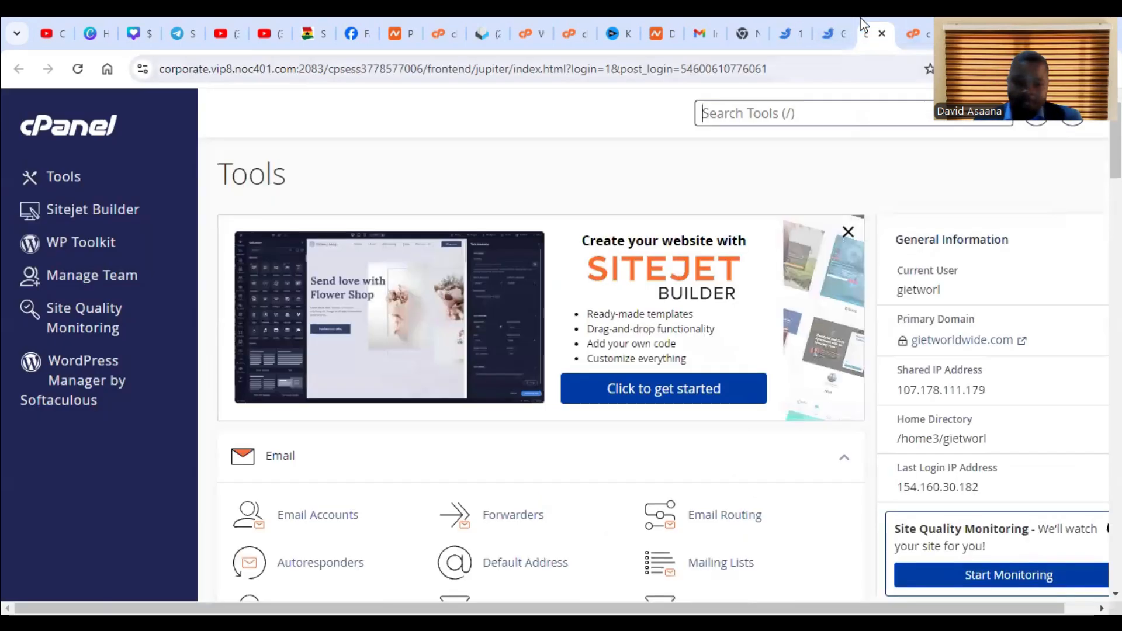
- Open Email Accounts and copy the address of the domain's info mailbox
scroll(801, 388, down, 4)
scroll(670, 386, down, 4)
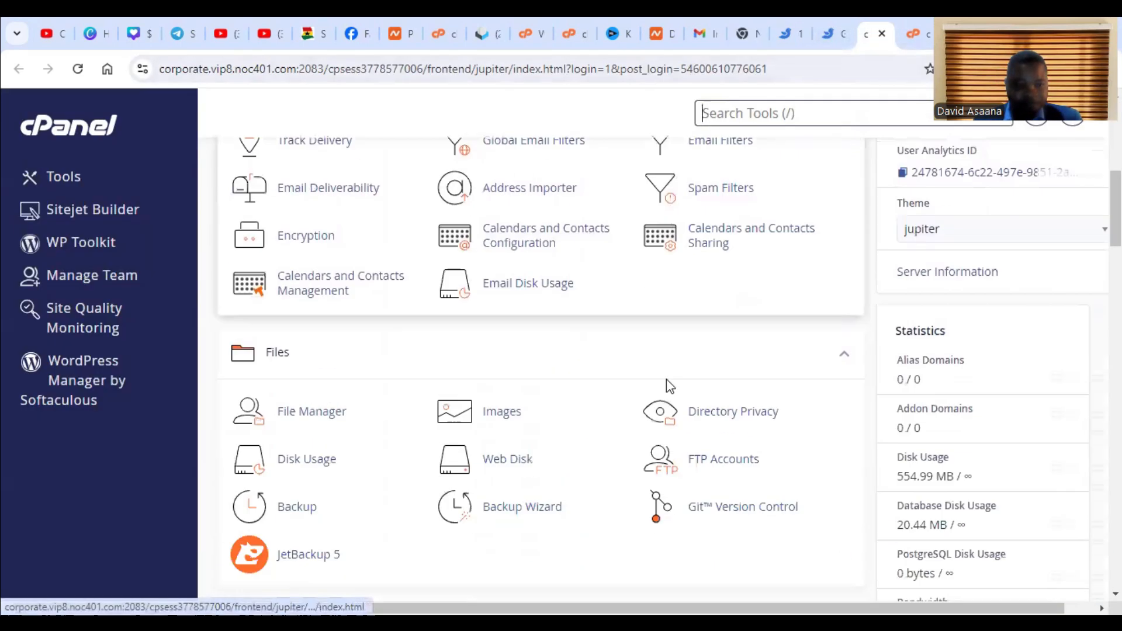
scroll(670, 386, up, 5)
click(329, 354)
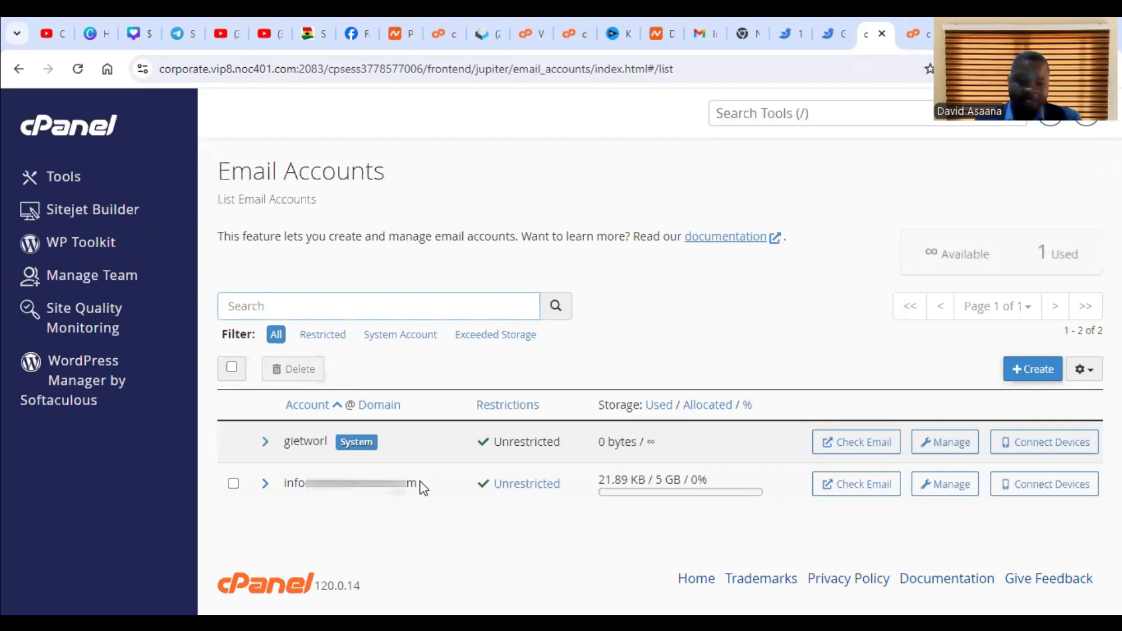
drag(419, 484, 233, 466)
right_click(321, 485)
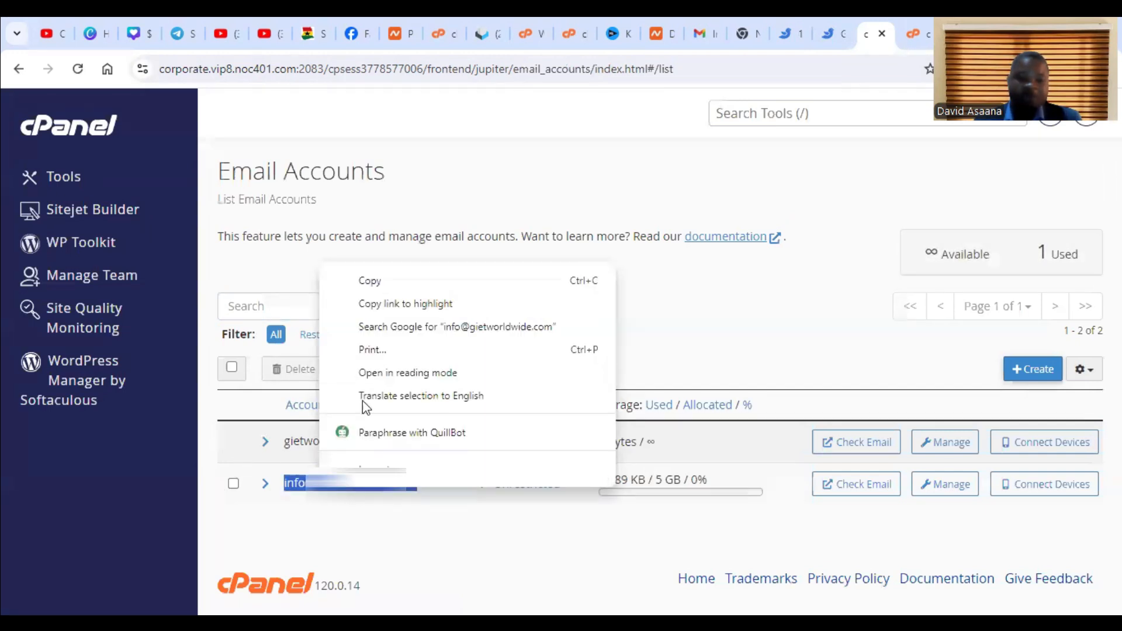
click(403, 286)
- Return to the Tools overview and open the form for adding a new forwarder in Forwarders
click(20, 68)
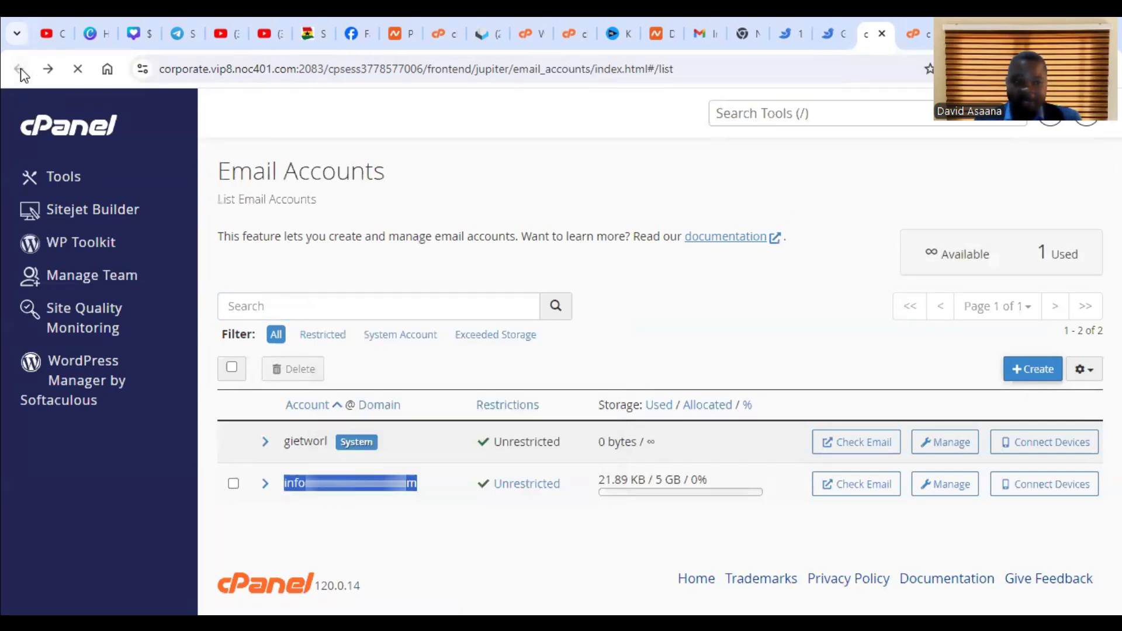
scroll(414, 380, down, 3)
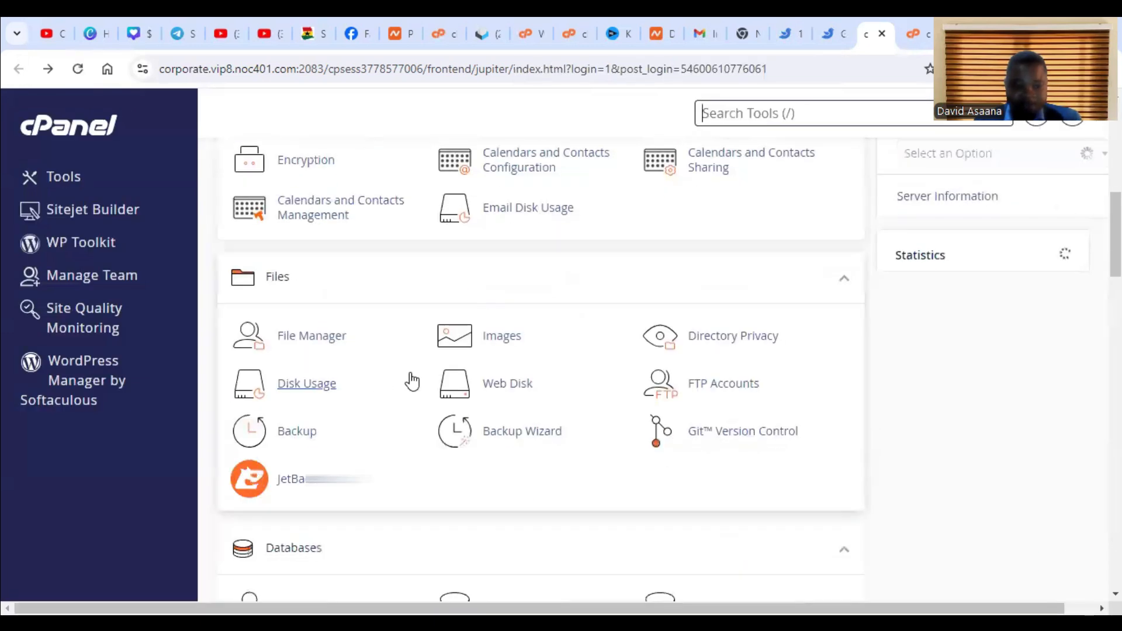
scroll(495, 341, up, 4)
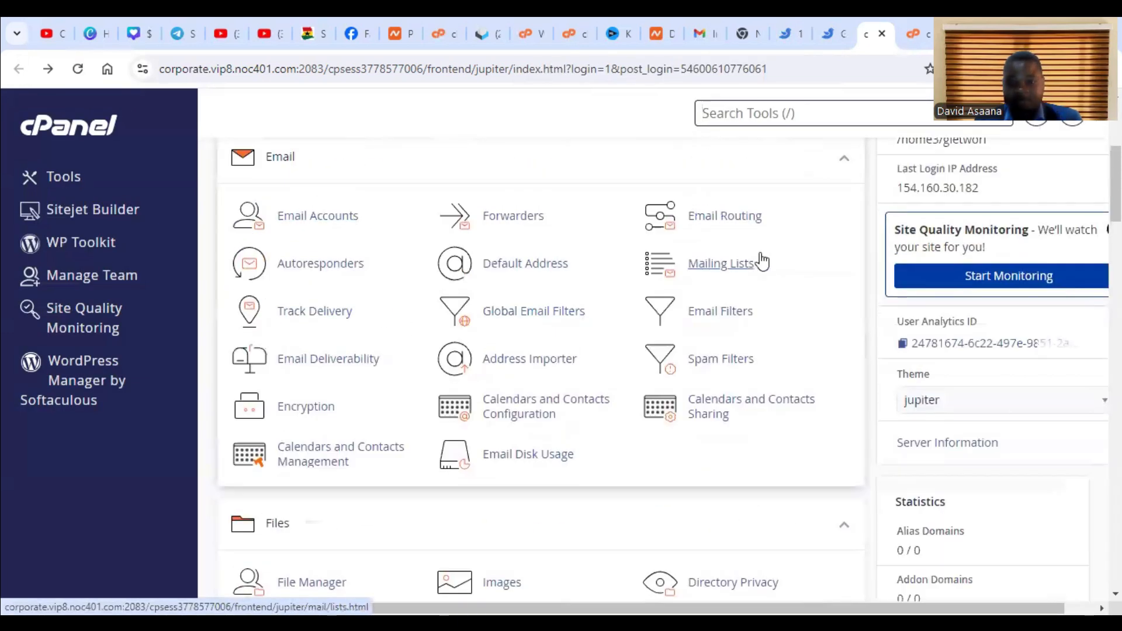
click(501, 229)
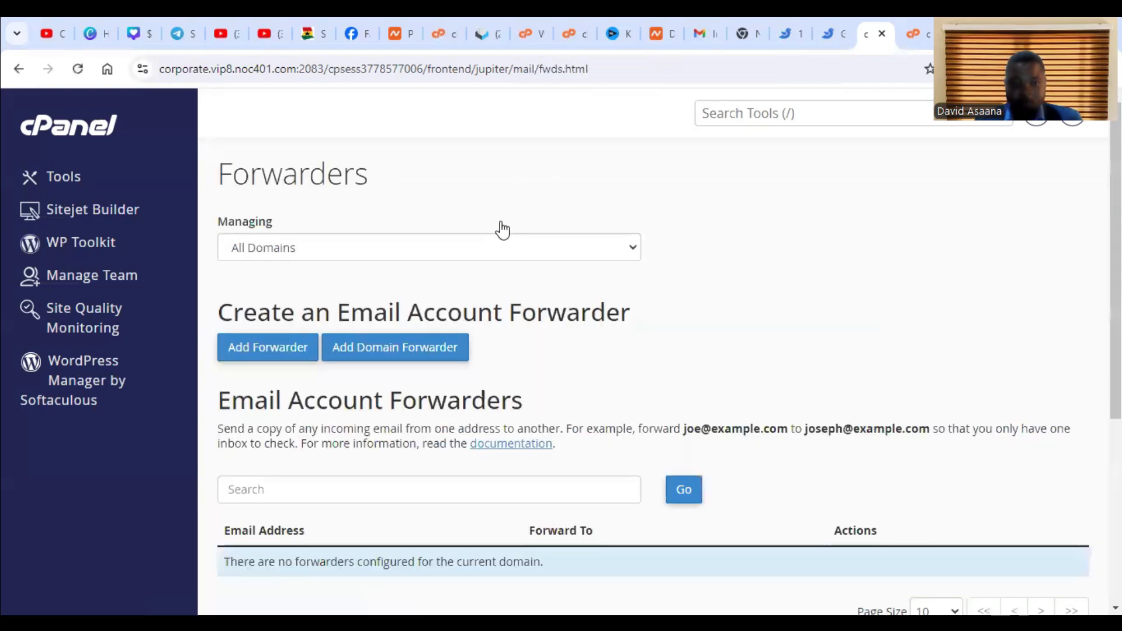
scroll(500, 343, down, 4)
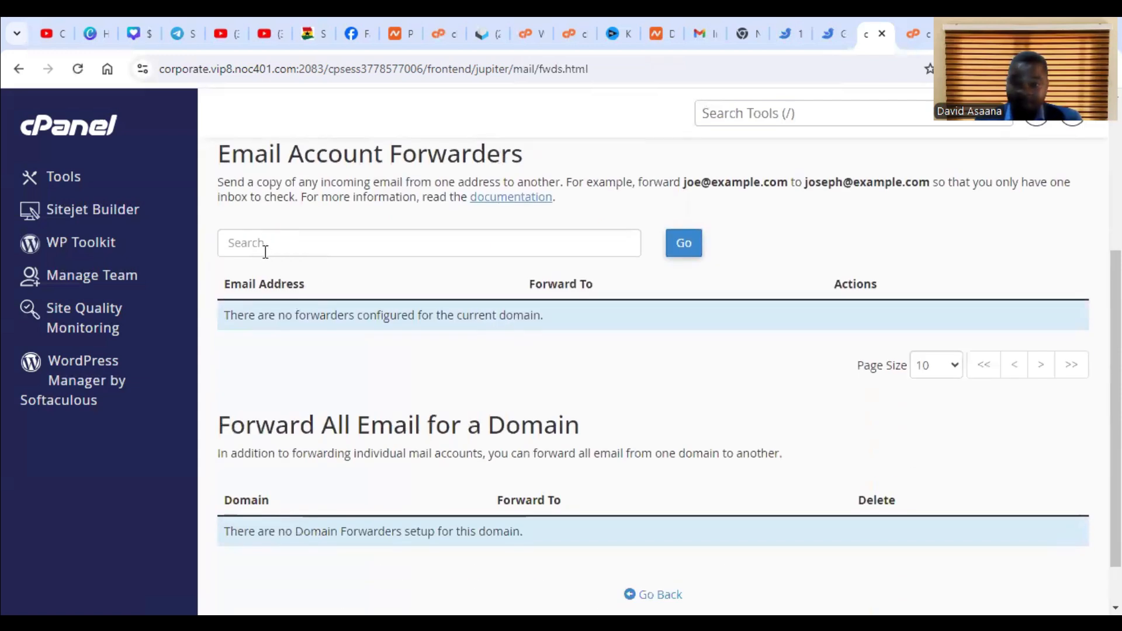
scroll(314, 313, down, 1)
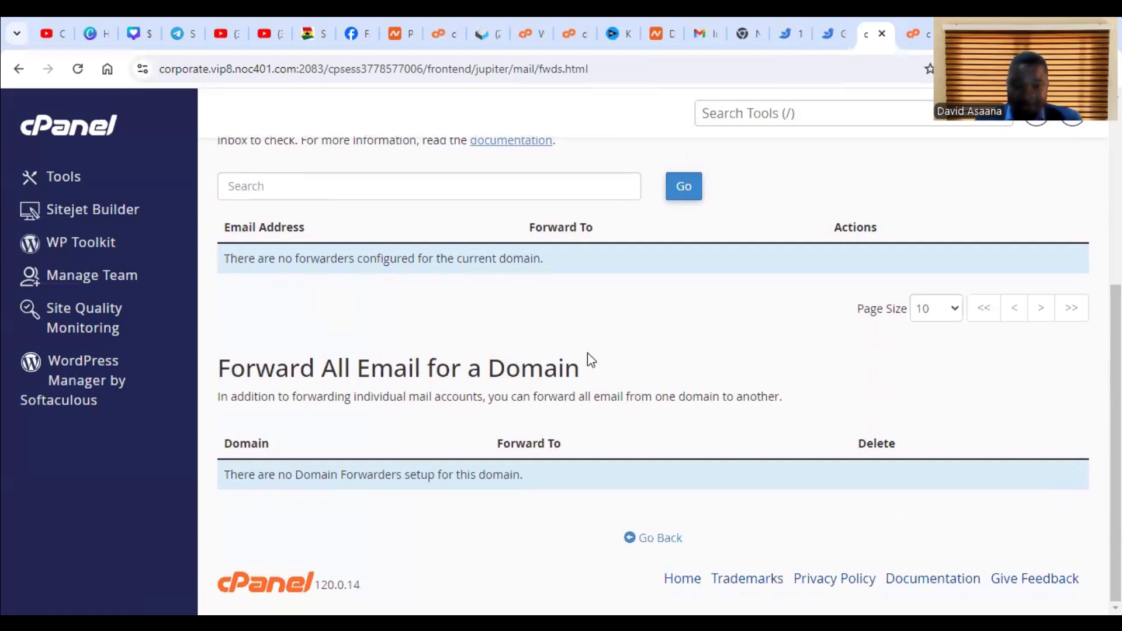
scroll(588, 354, up, 5)
click(291, 357)
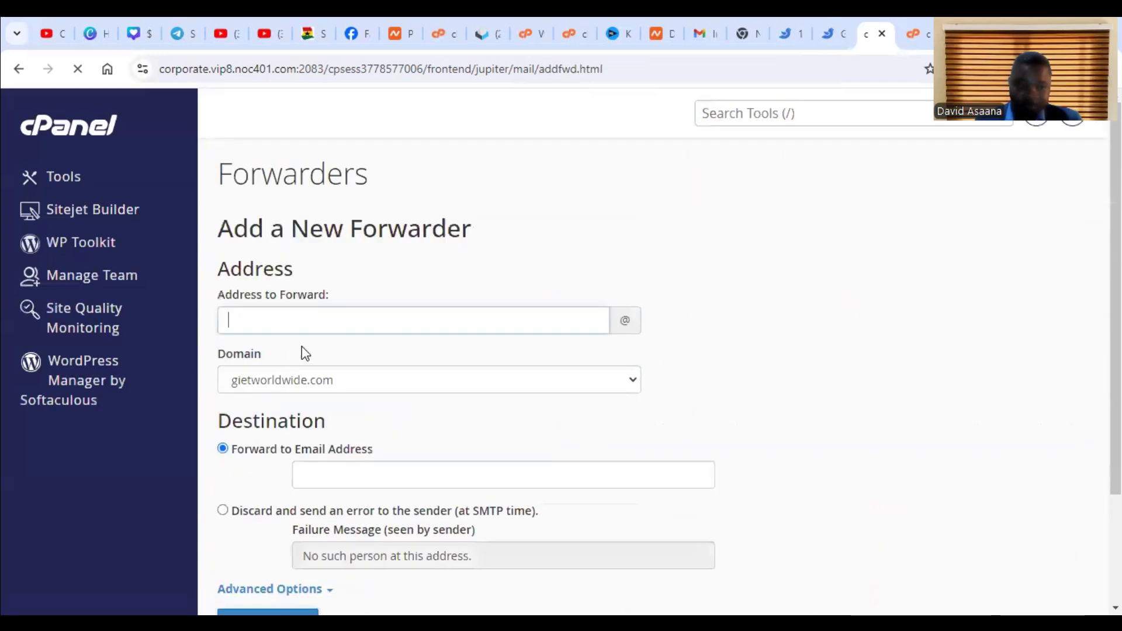
- Set the address to forward to info and paste the Gmail address as the forwarding destination
scroll(422, 231, down, 1)
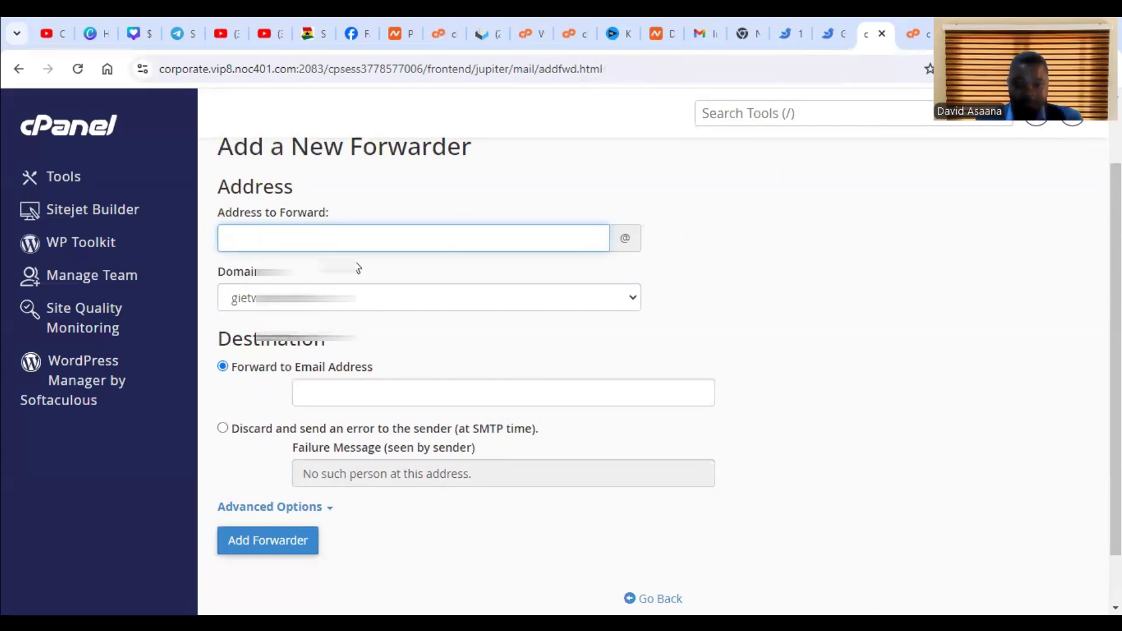
text(info)
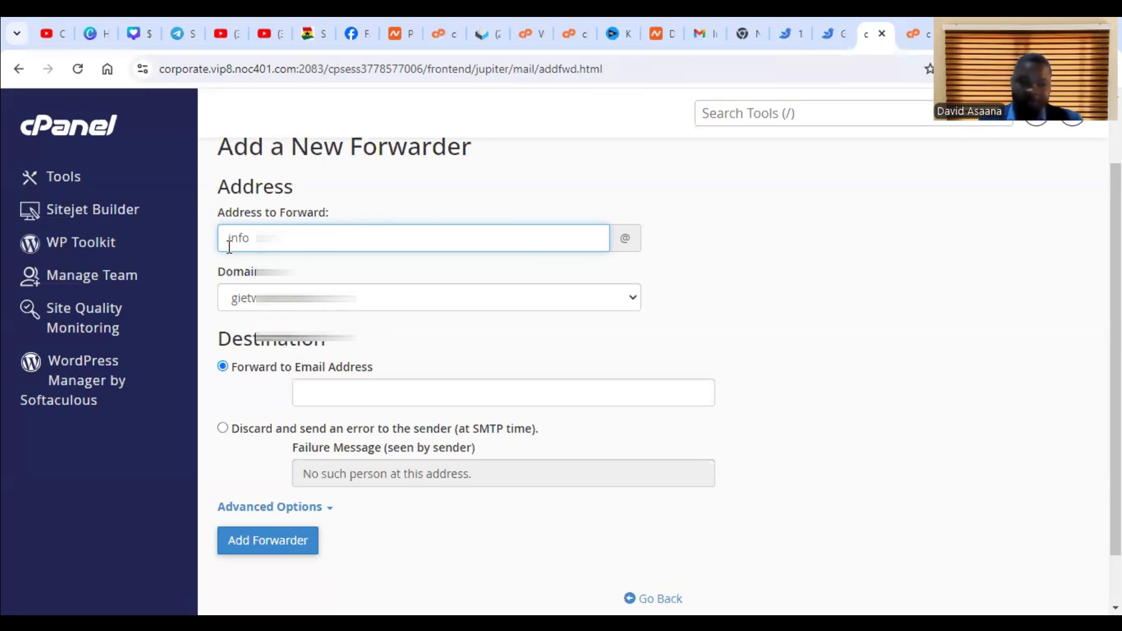
scroll(383, 338, down, 1)
click(385, 335)
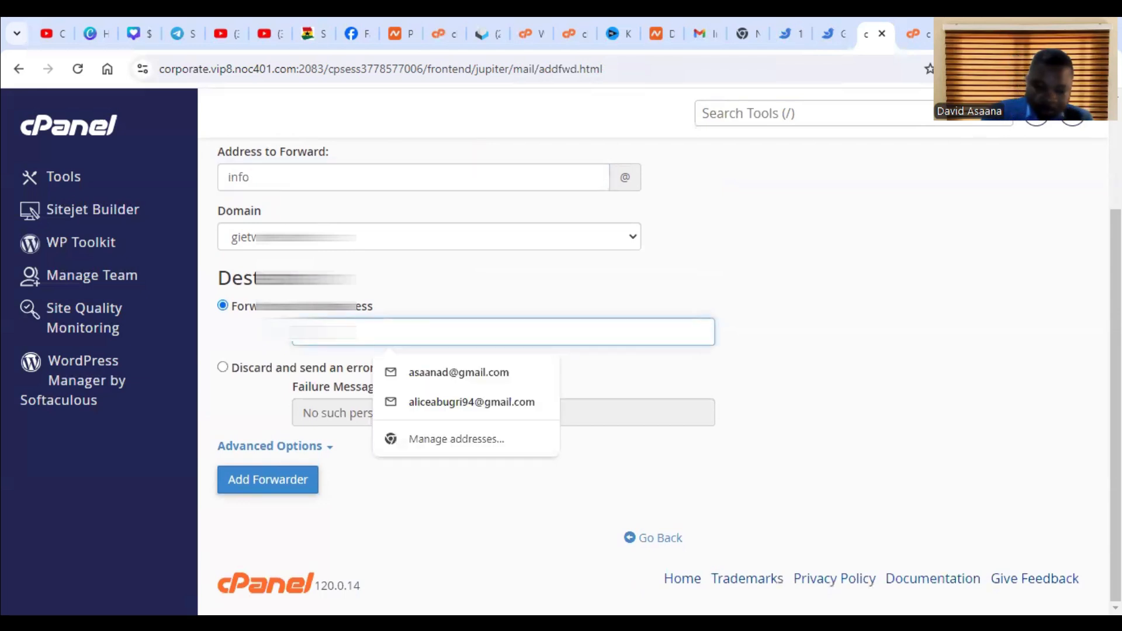
text(g)
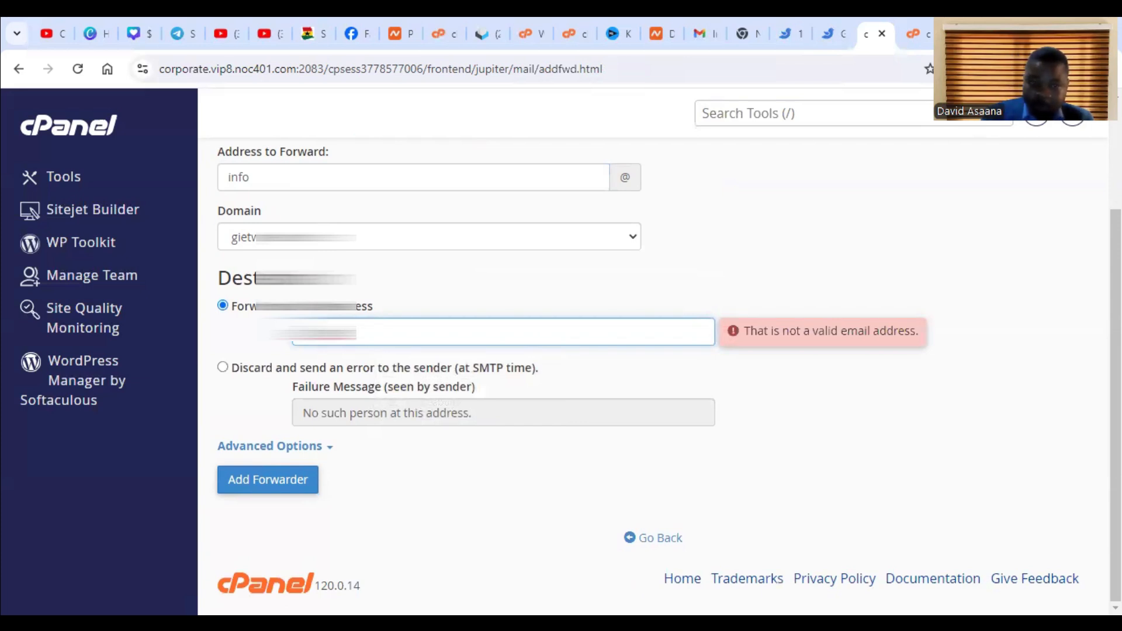
key(BackSpace)
key(BackSpace)
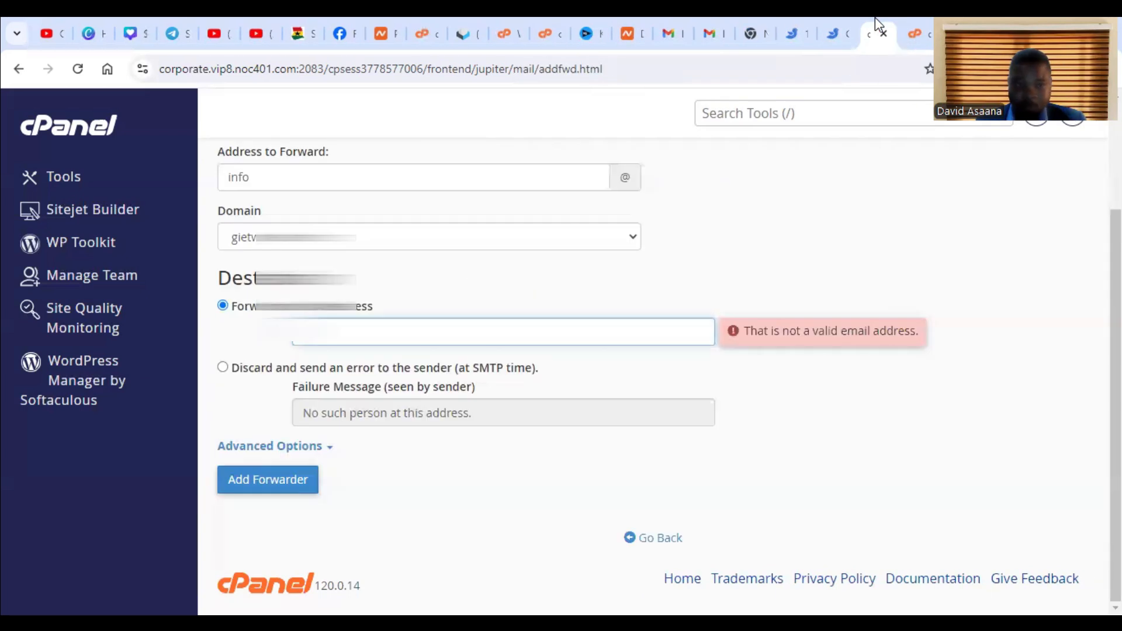
right_click(316, 339)
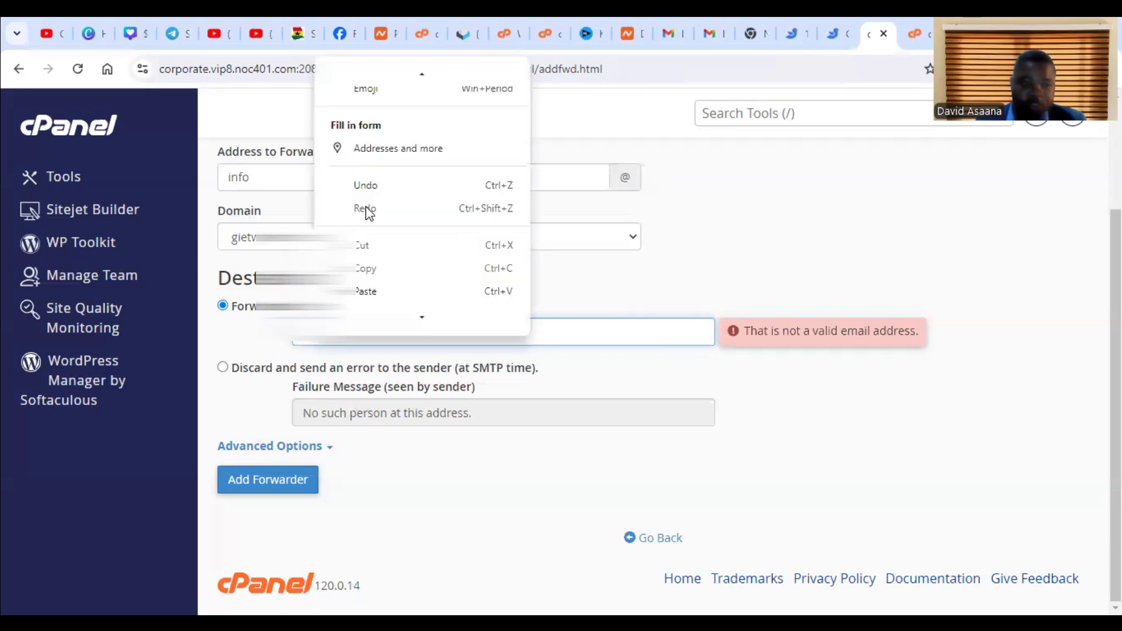
click(374, 291)
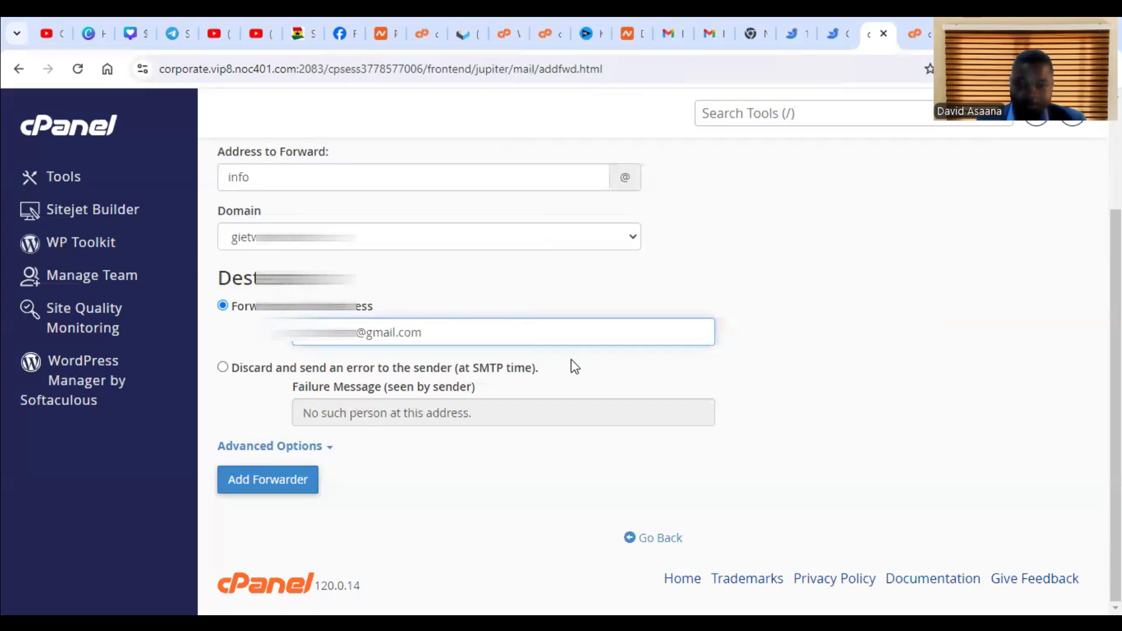
- Switch to Gmail and start adding a mail account from the Accounts and Import settings
click(237, 193)
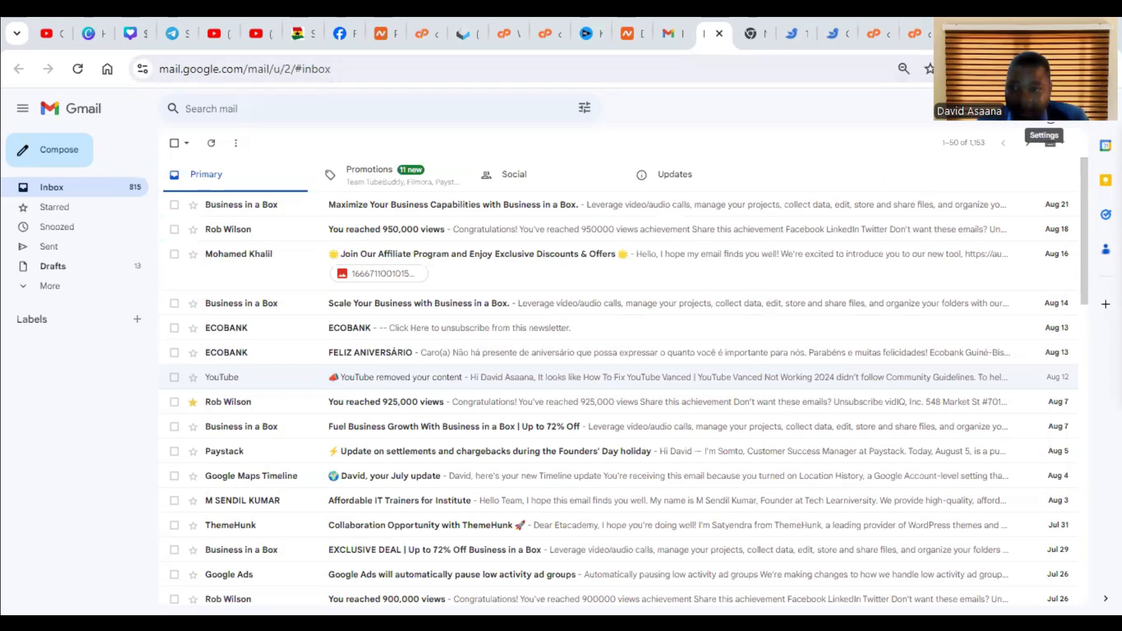
click(1050, 142)
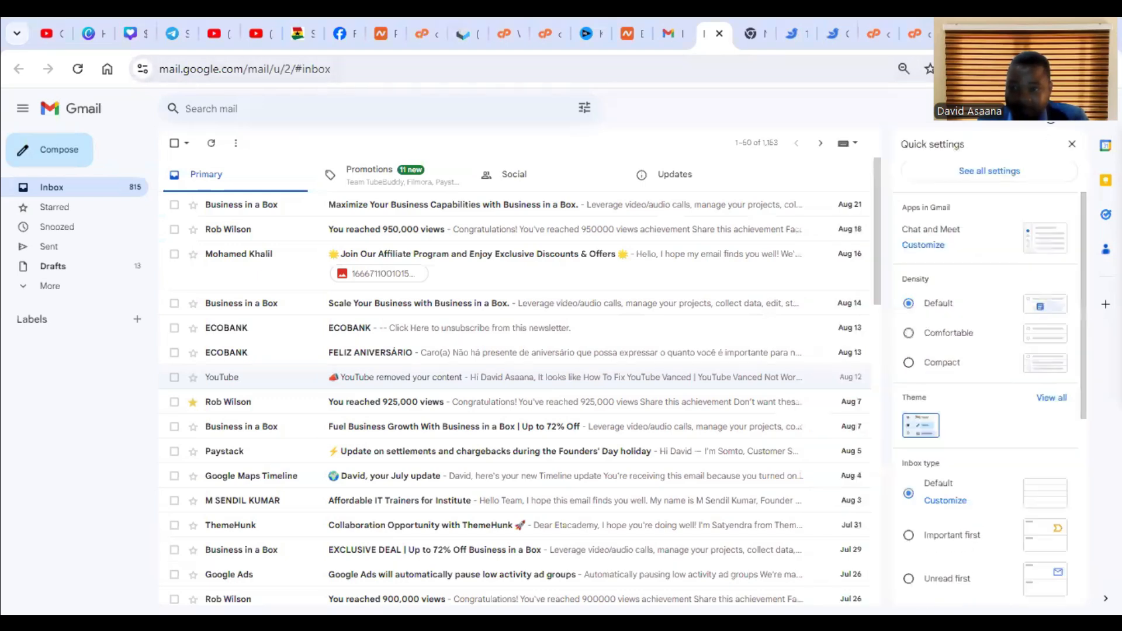
click(1009, 179)
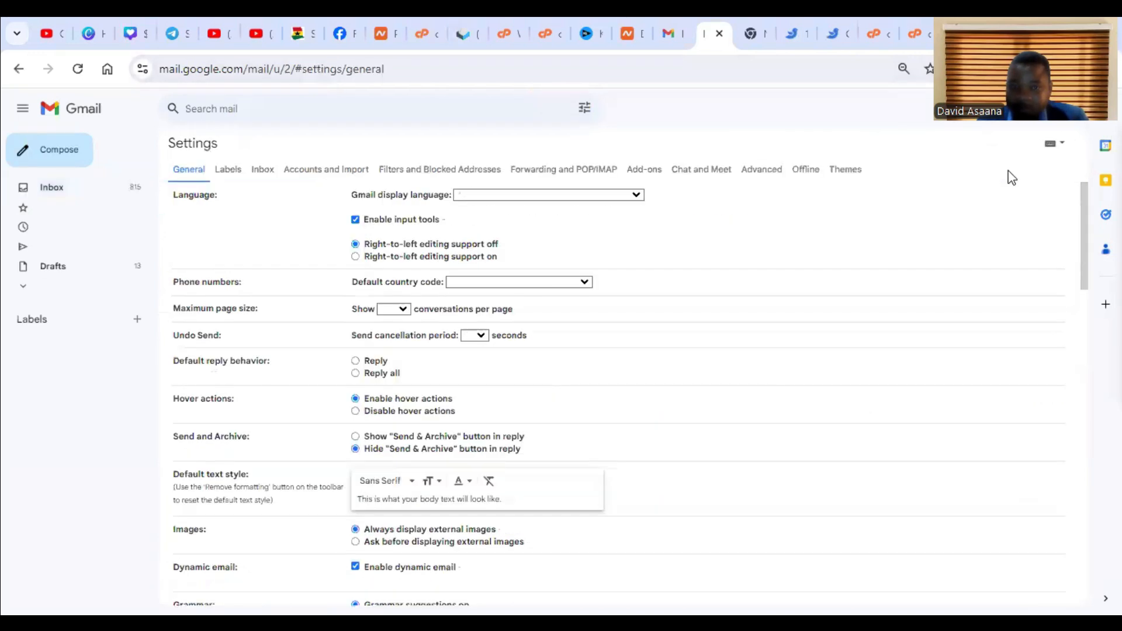
click(323, 173)
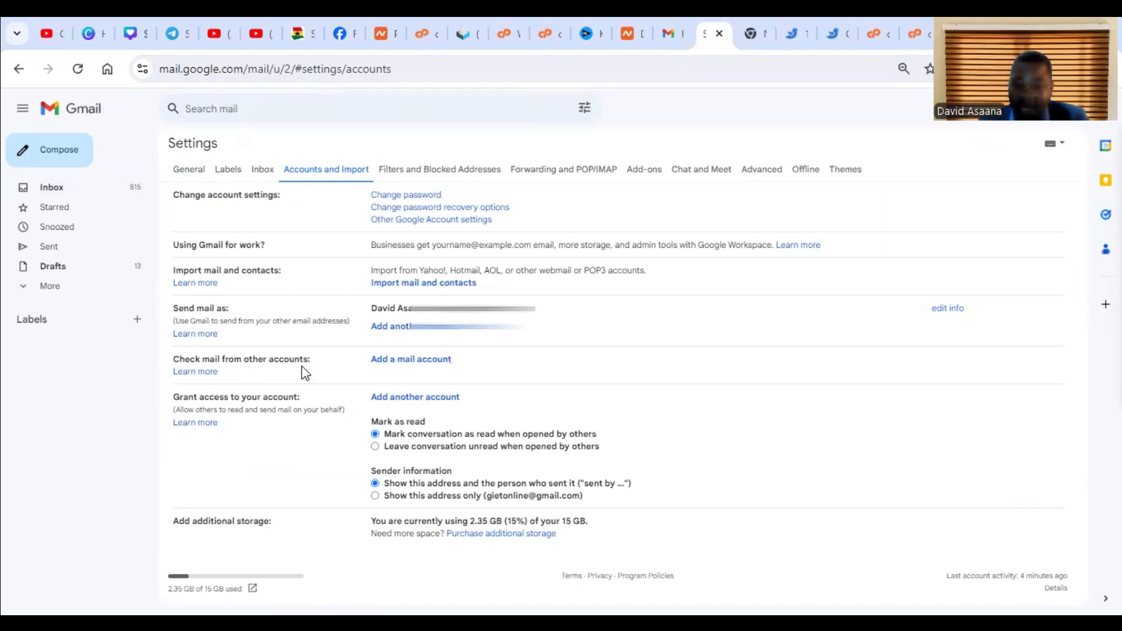
click(430, 368)
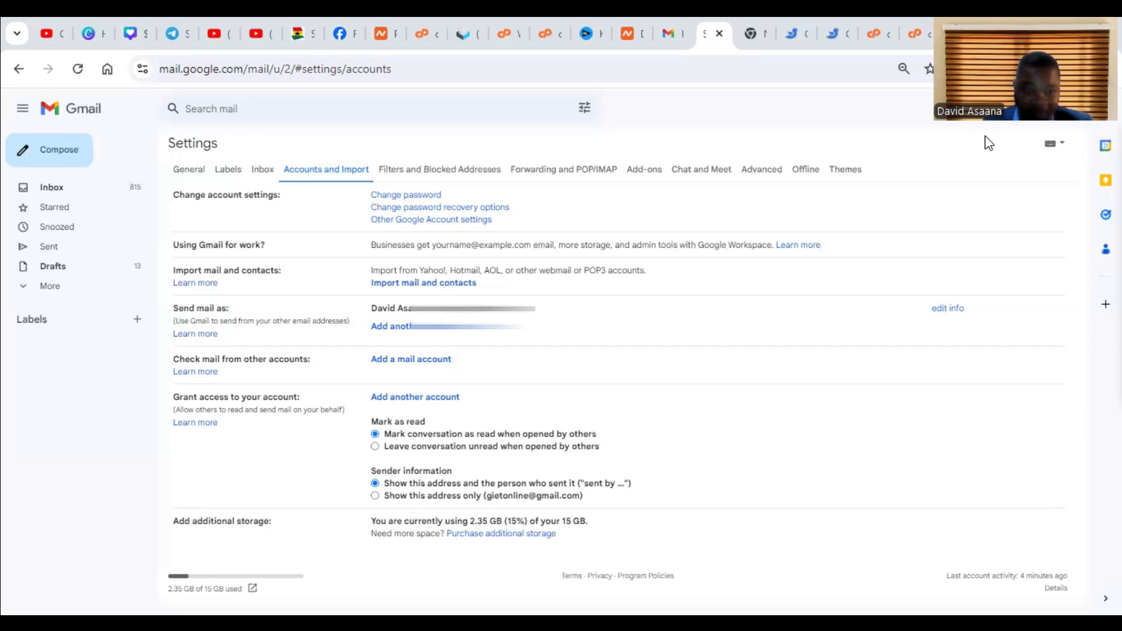
- Look through the port choices for the incoming mail server
key(alt+Down)
key(Up)
key(Up)
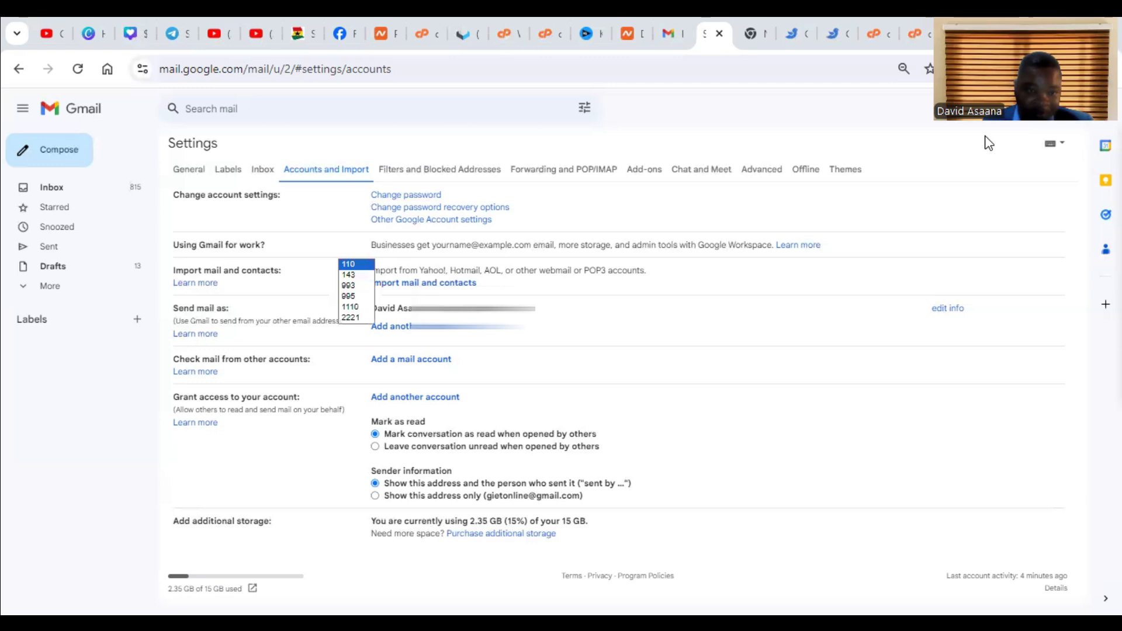
key(Down)
key(Down)
key(Down)
key(Up)
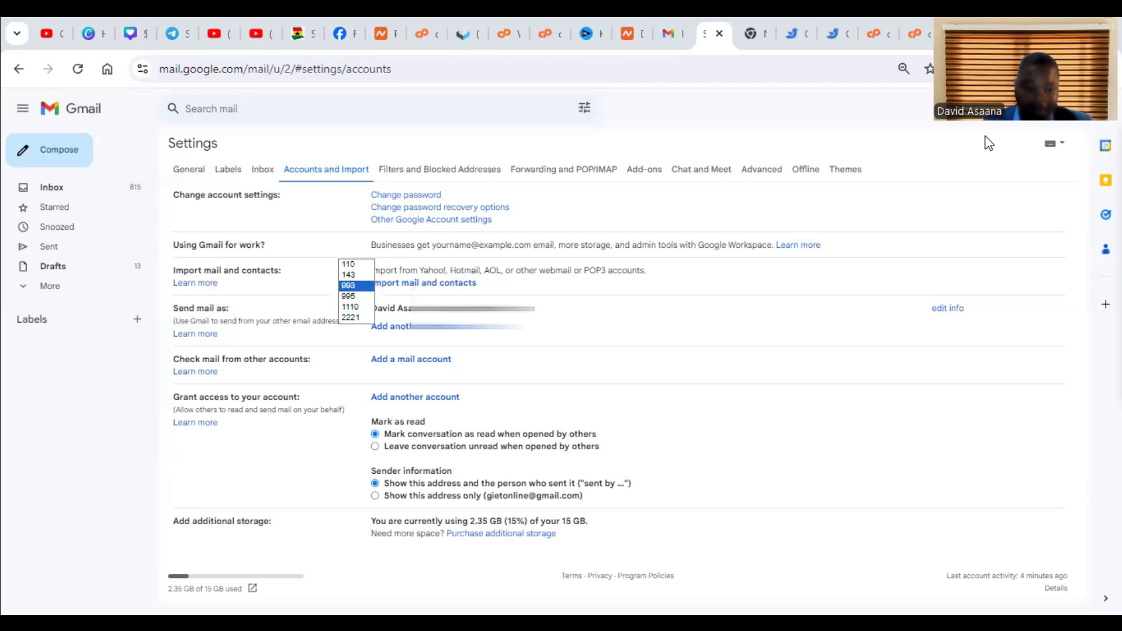
key(Up)
key(Up)
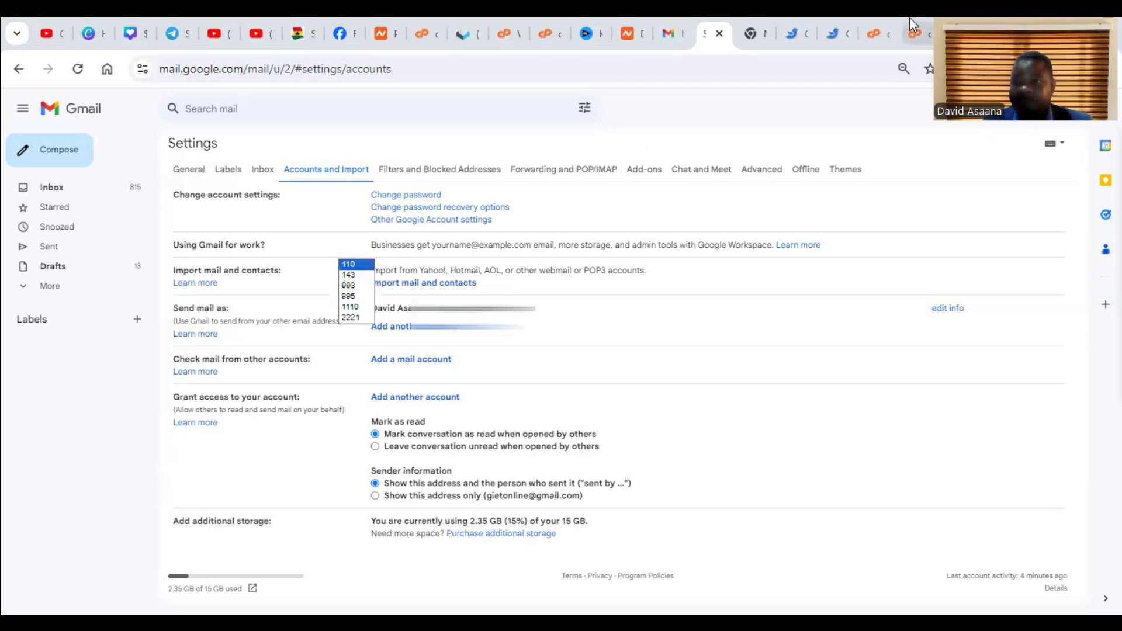
- Switch to cPanel and examine the manual mail client settings for connecting devices to the info mailbox
mouse_move(915, 25)
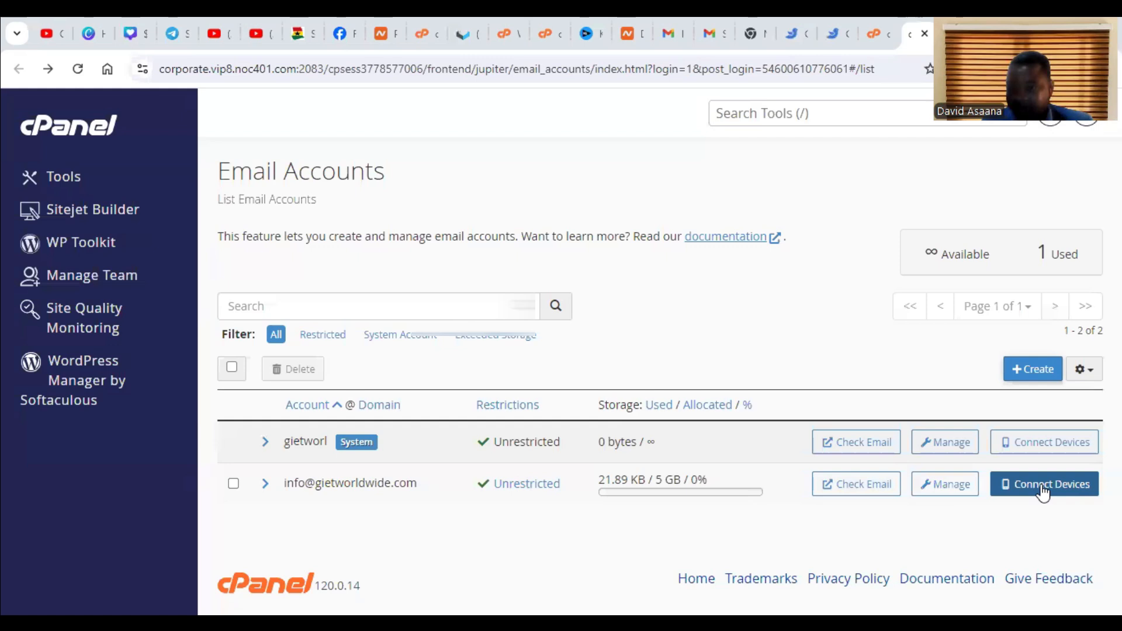
click(1042, 492)
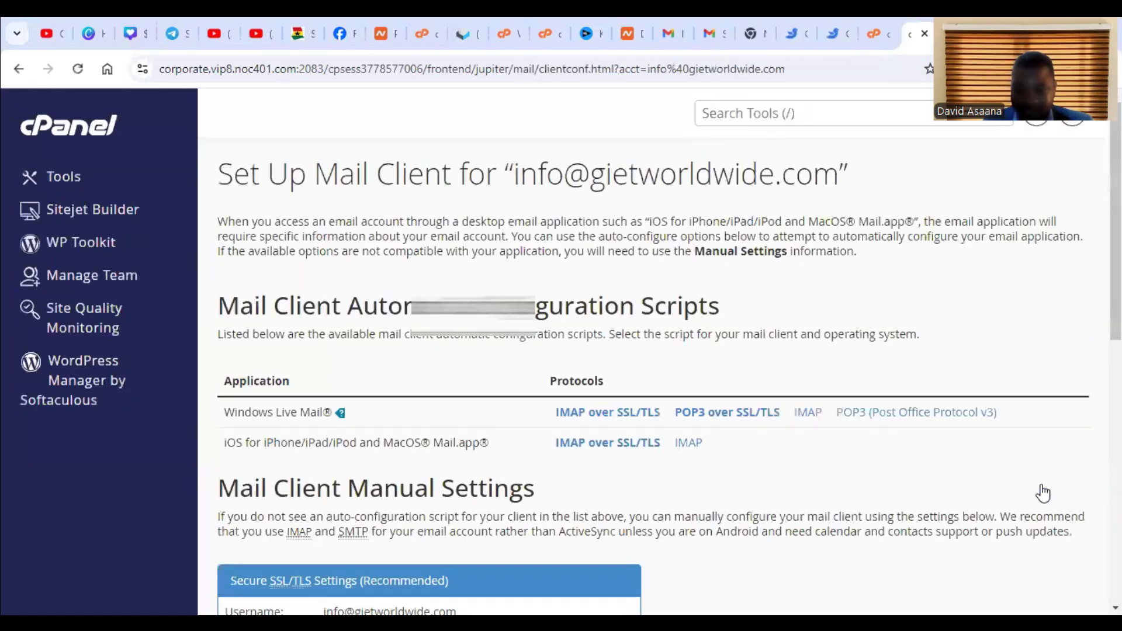
scroll(493, 506, down, 5)
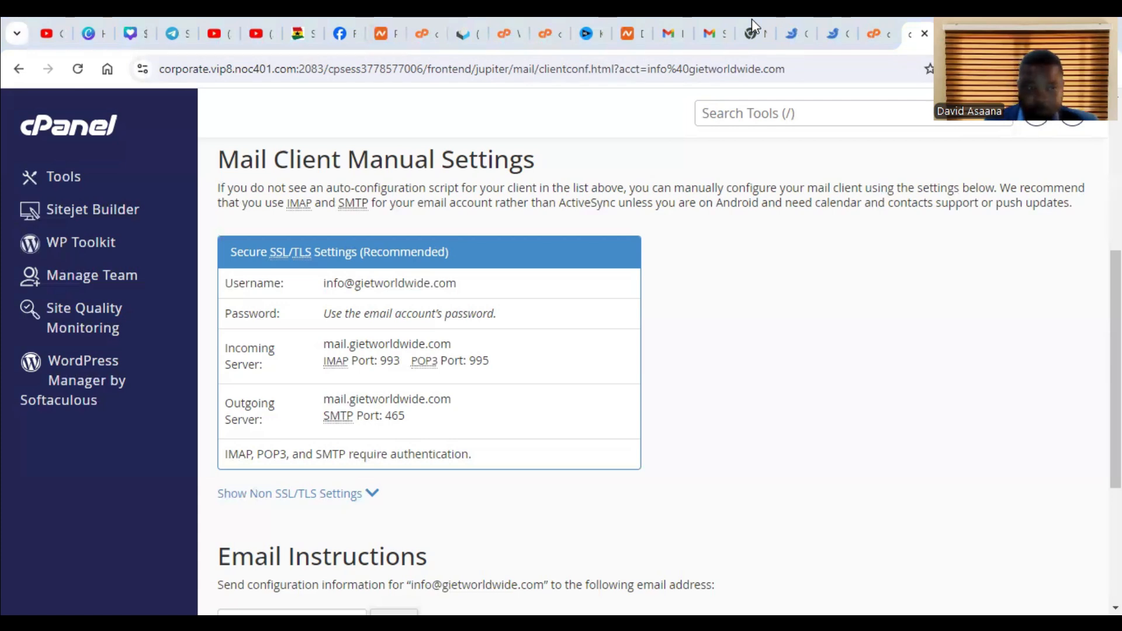
- Return to Gmail and set the incoming mail server port to 995 and the outgoing SMTP port to 465
click(714, 34)
click(357, 253)
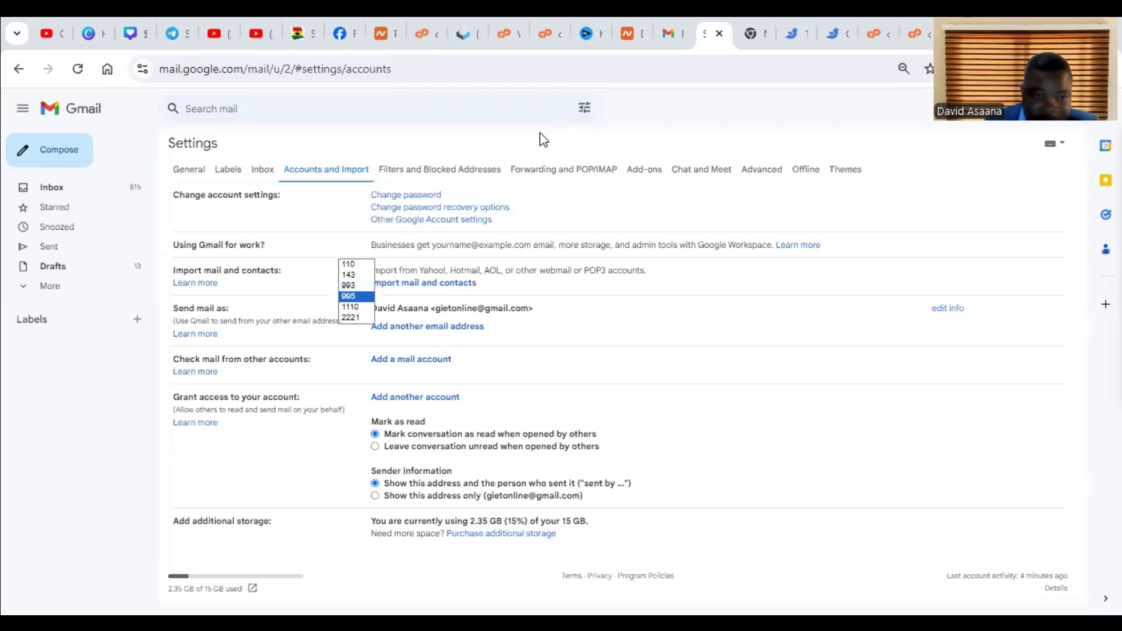
click(356, 296)
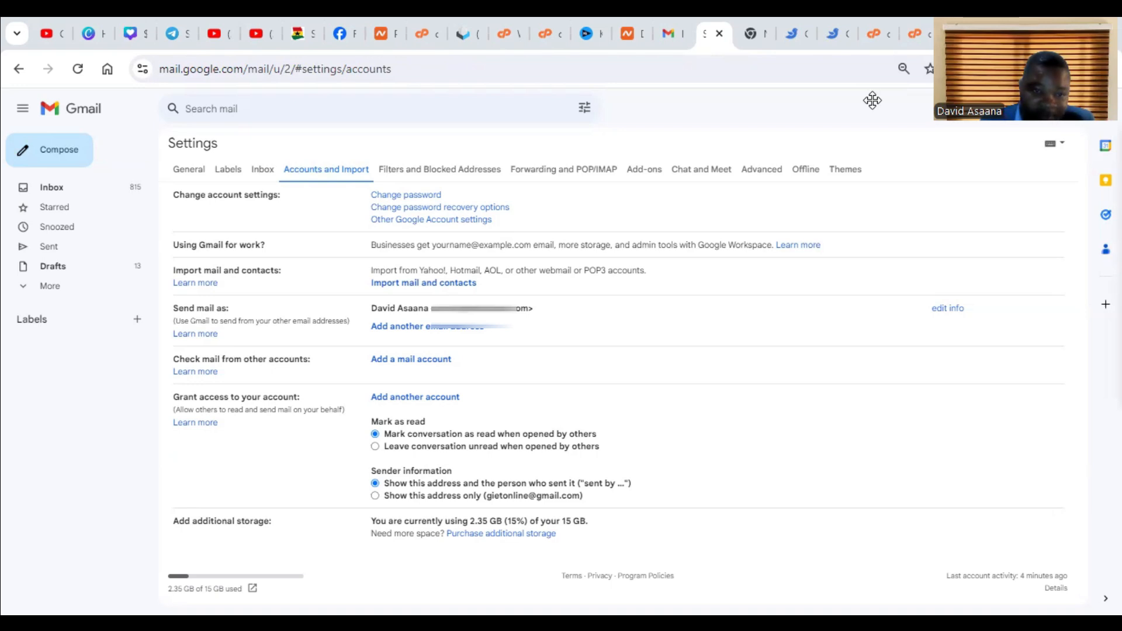
click(352, 232)
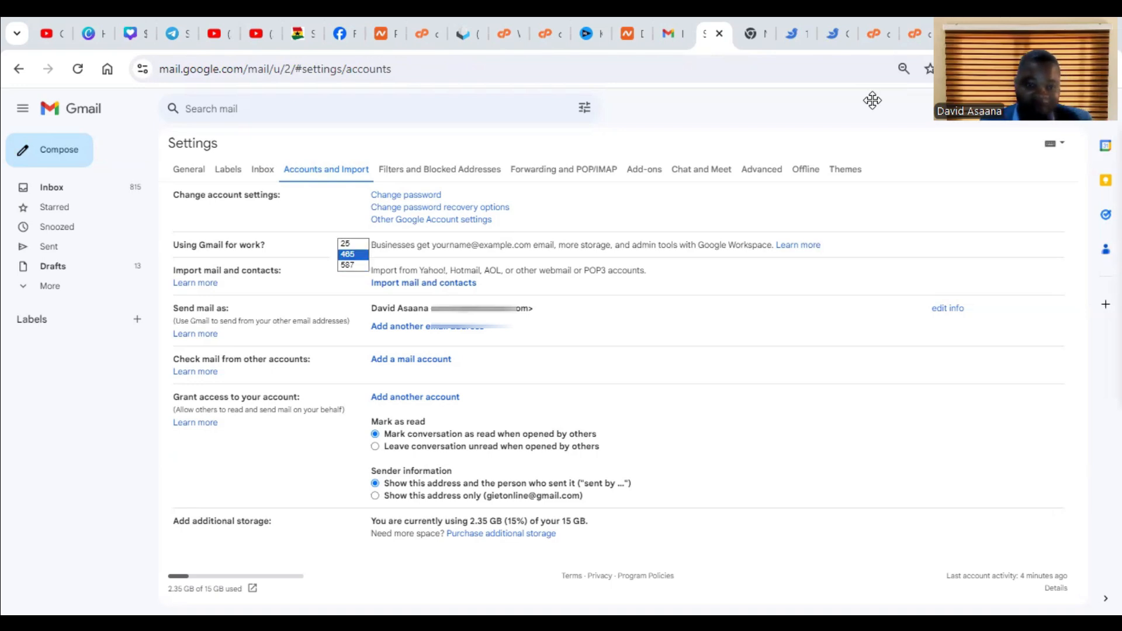
click(353, 254)
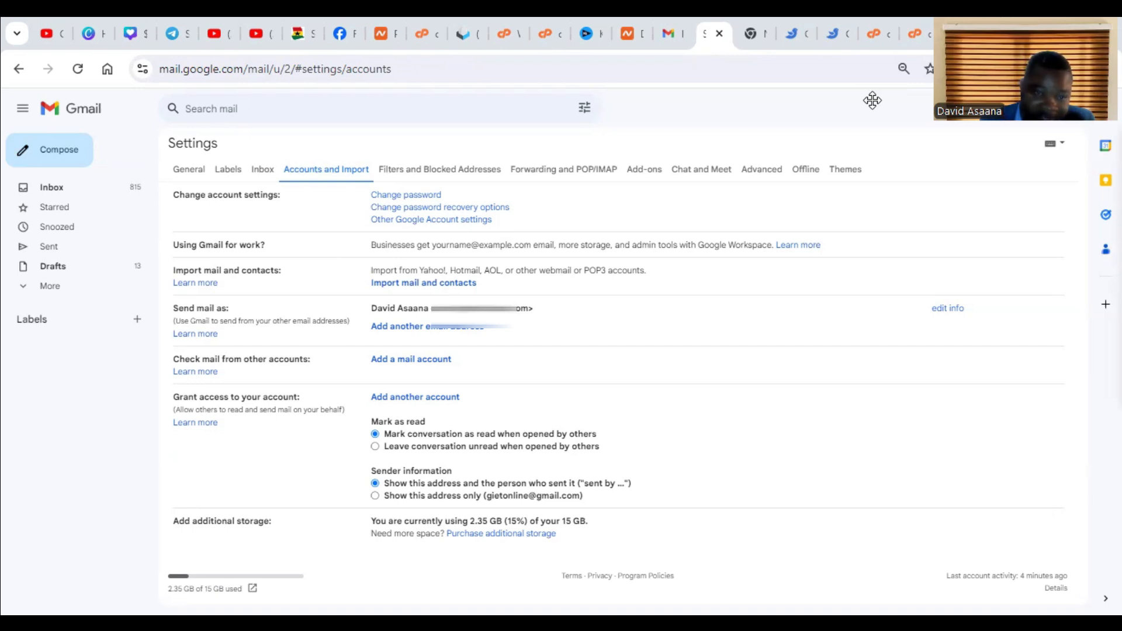
- Look through the port choices for the outgoing SMTP server
key(space)
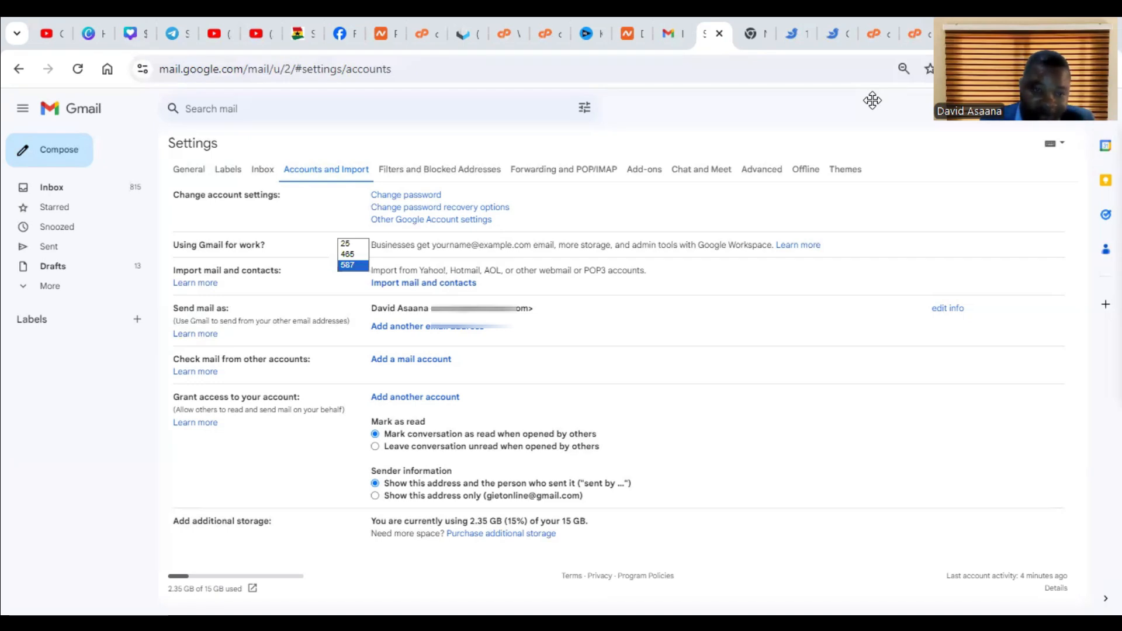
key(Escape)
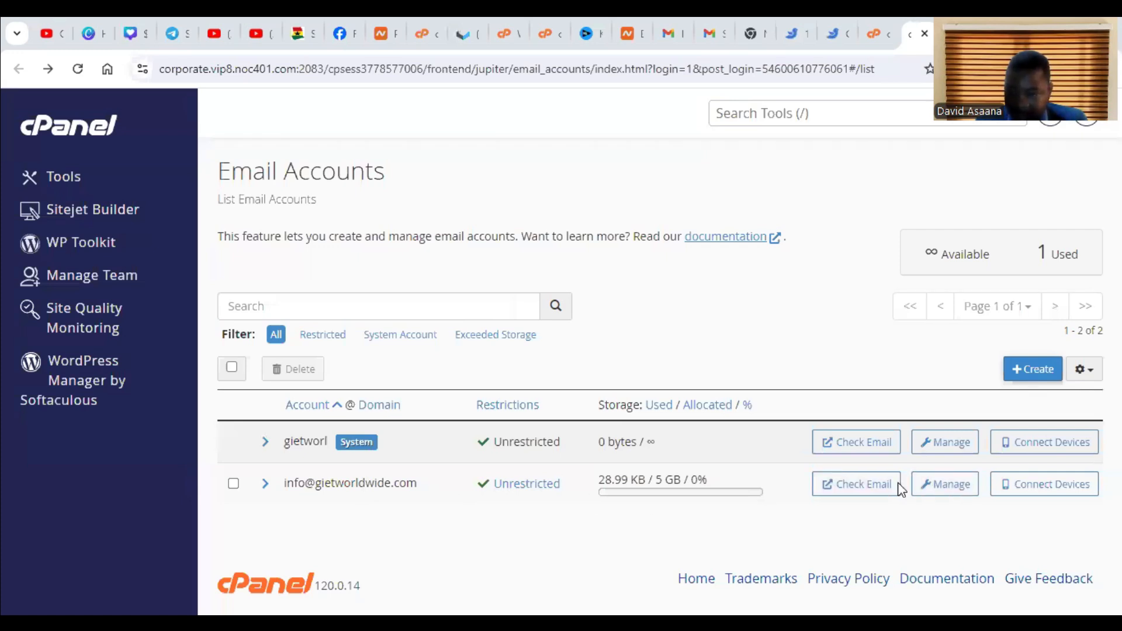
- Open the info mailbox in Roundcube through cPanel and confirm the send-as request using the link in the Gmail Confirmation message
click(865, 480)
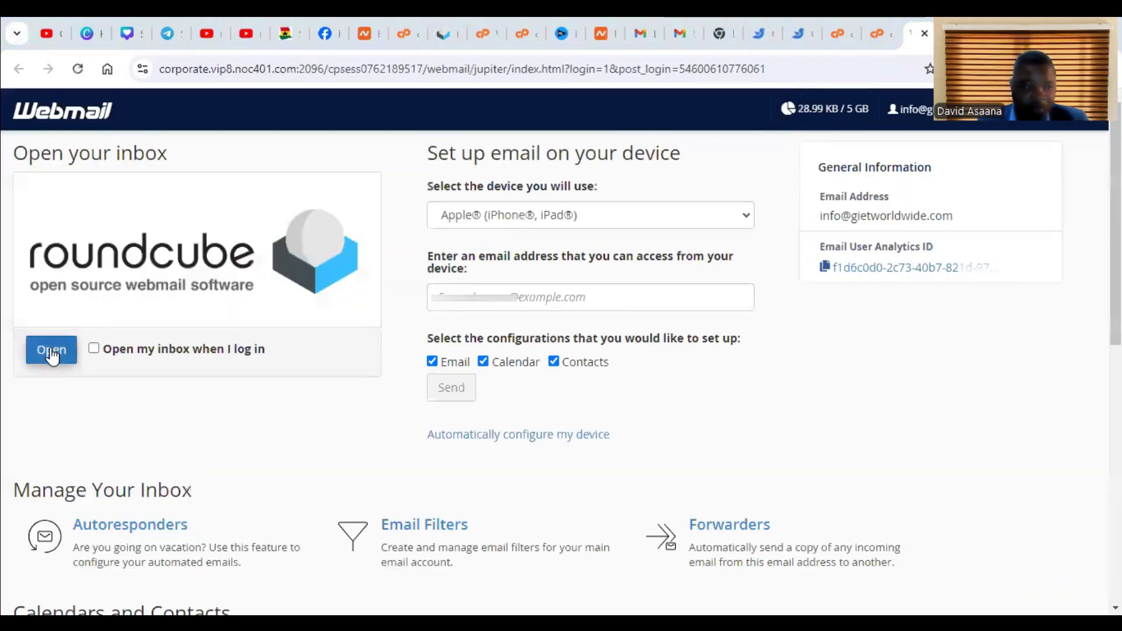
click(52, 351)
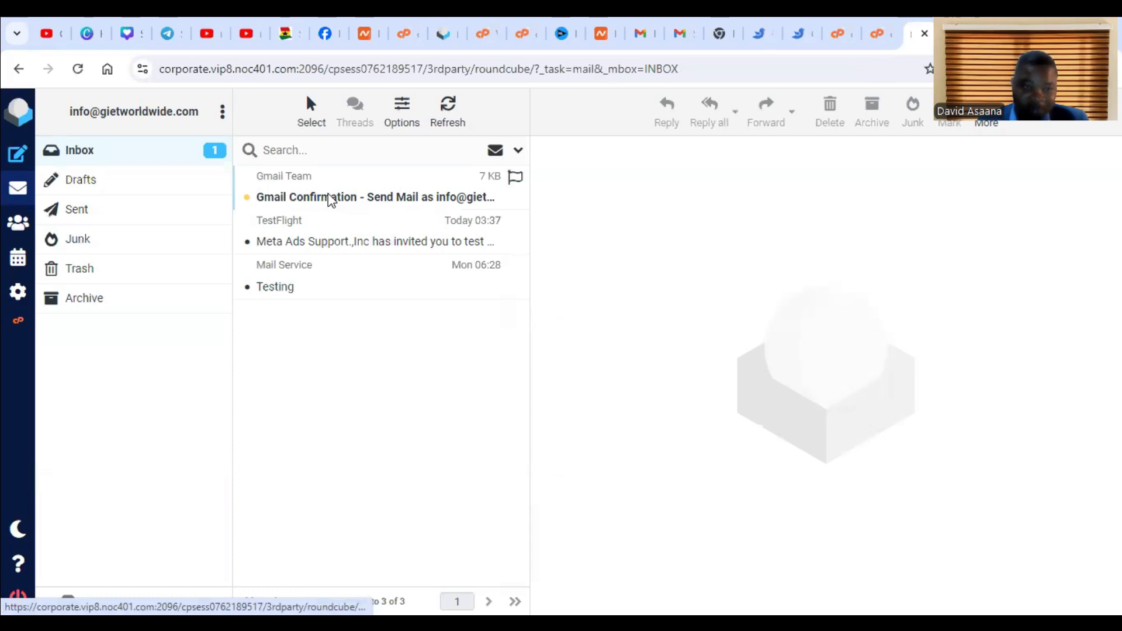
click(282, 197)
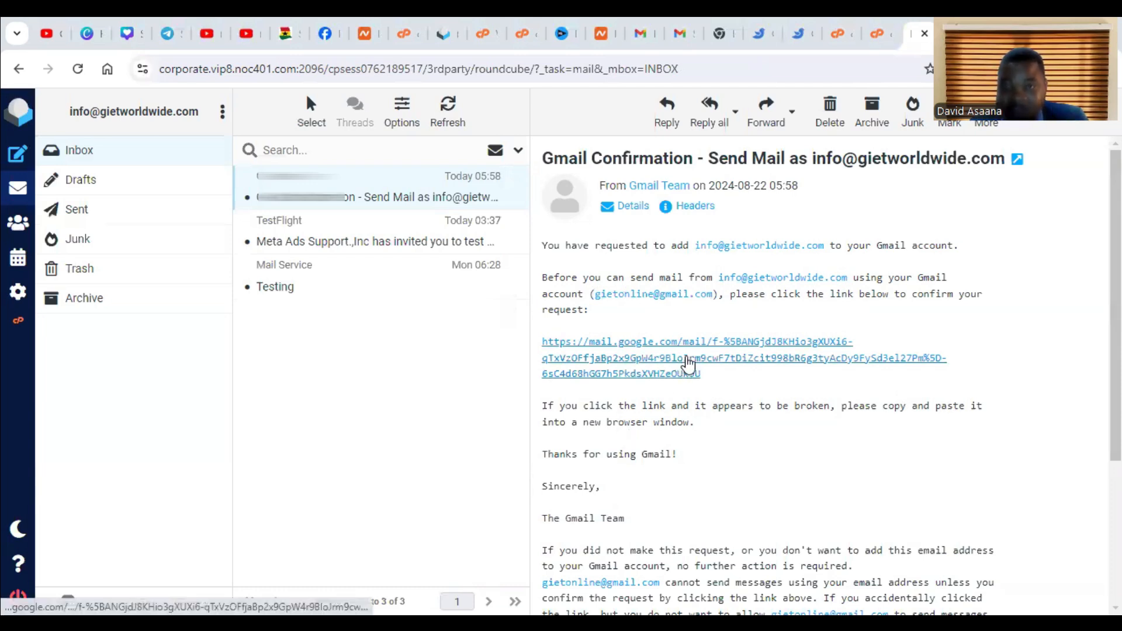
click(688, 362)
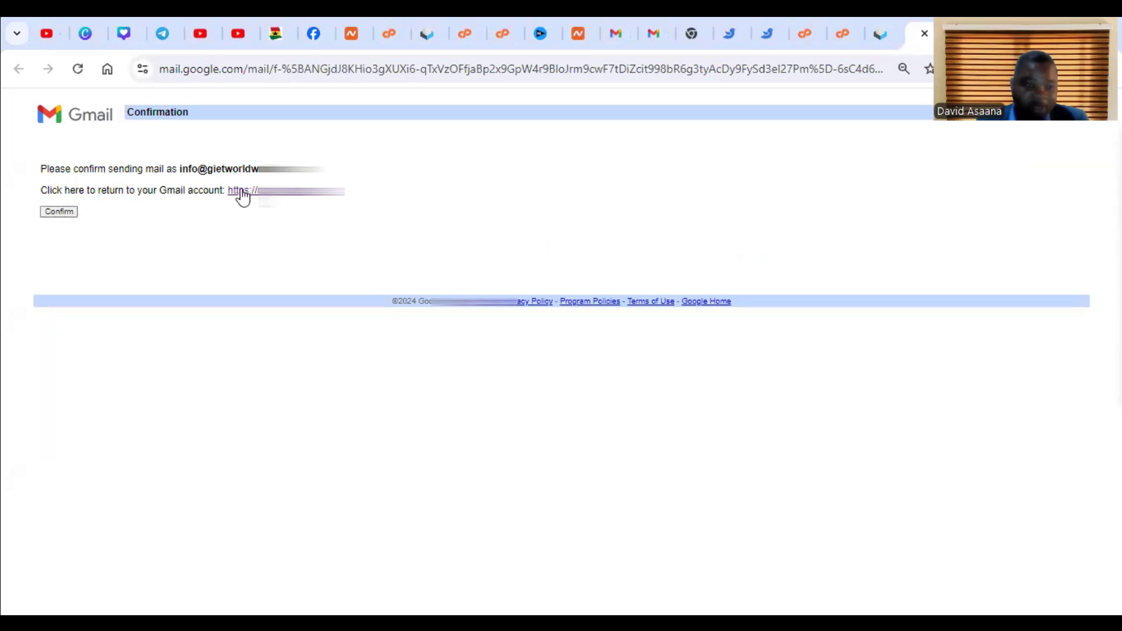
click(62, 214)
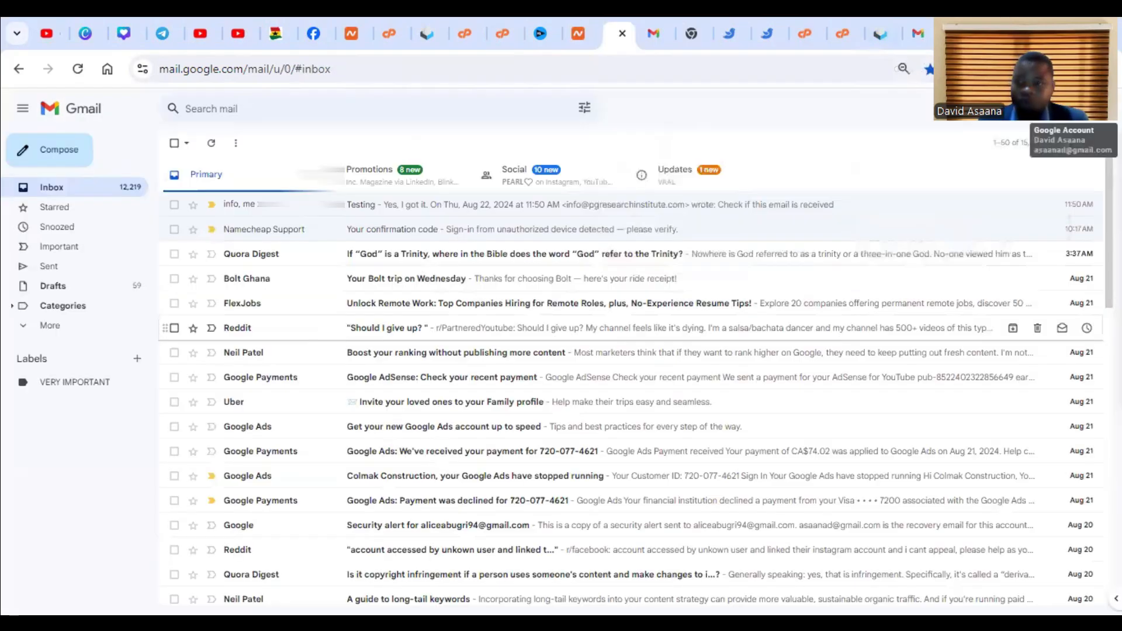
click(1098, 109)
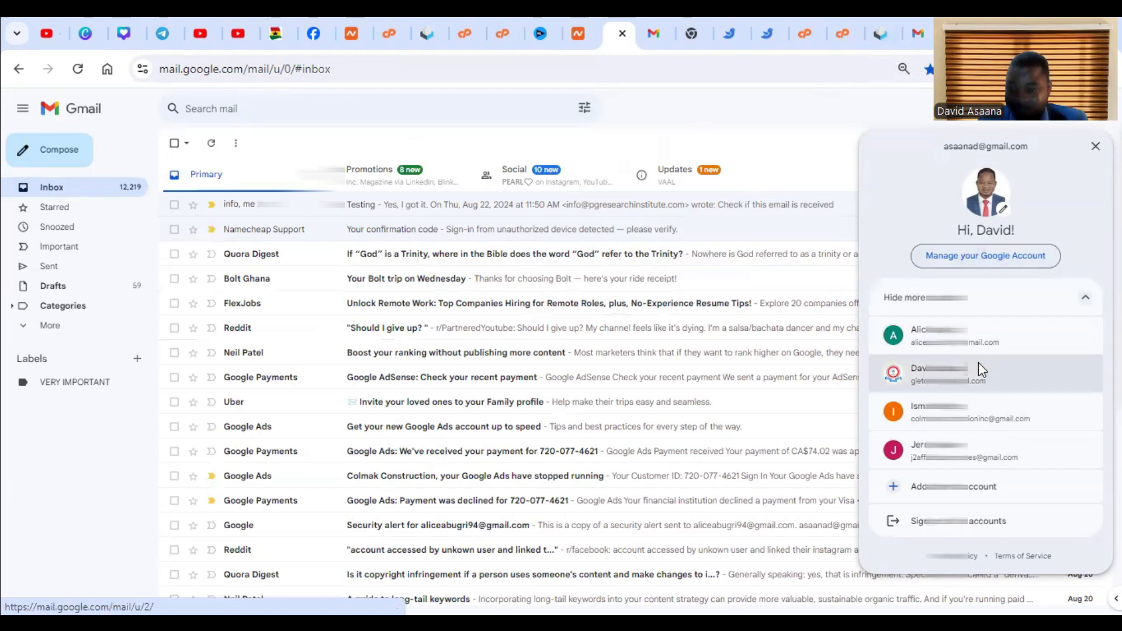
click(797, 150)
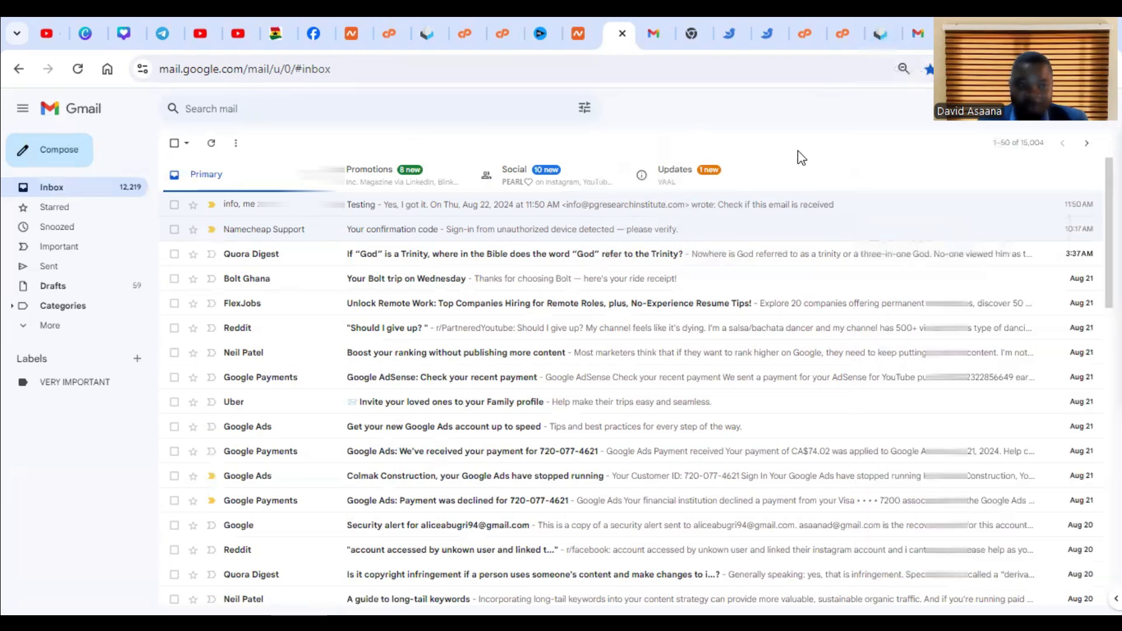
- Start a new message in the other Gmail account and address it to the domain's info mailbox
click(87, 153)
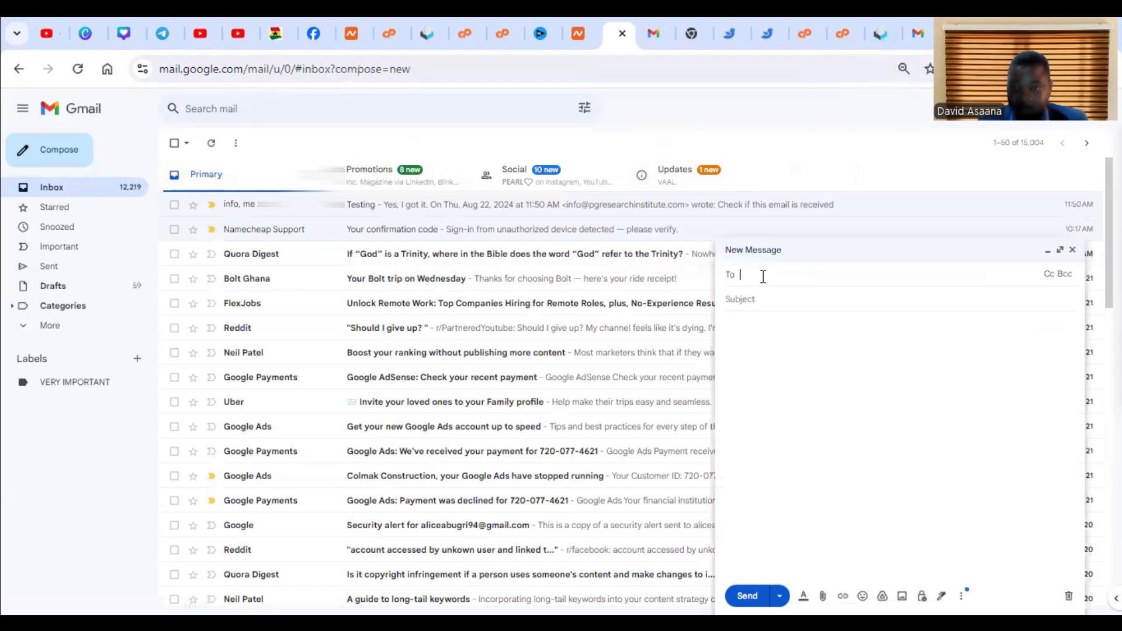
right_click(763, 276)
click(786, 442)
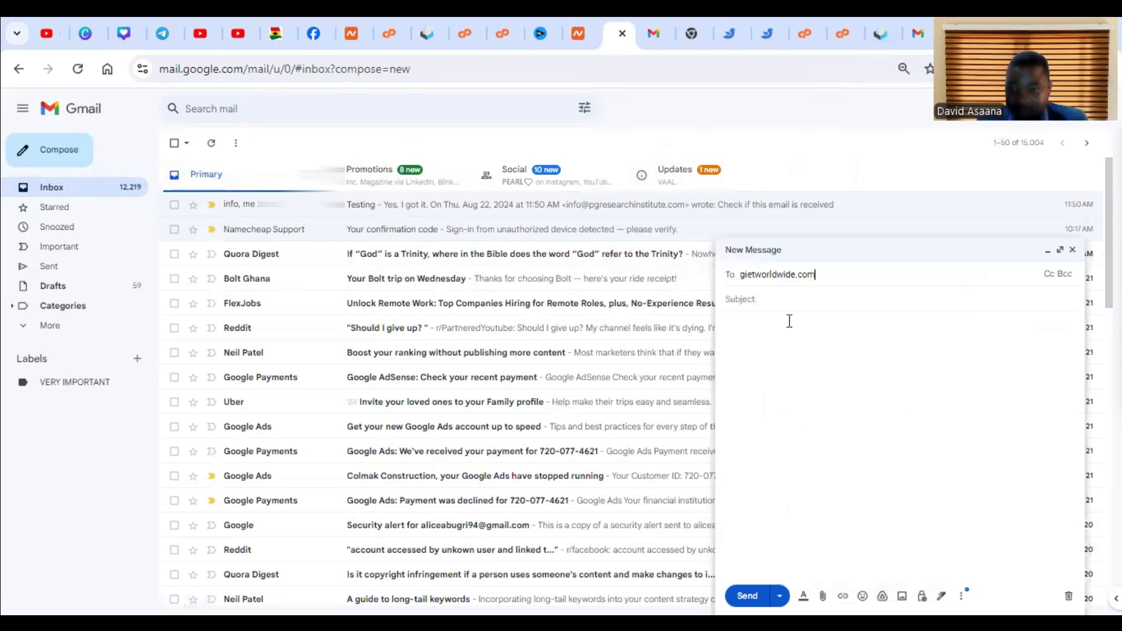
click(742, 274)
text(info)
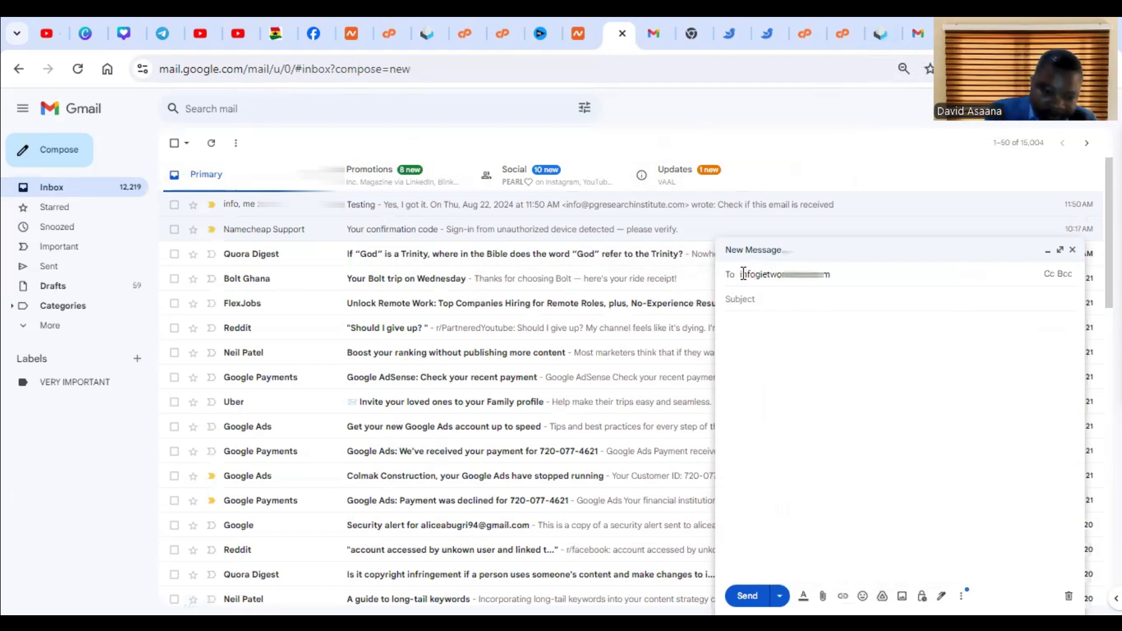
text(@)
key(Return)
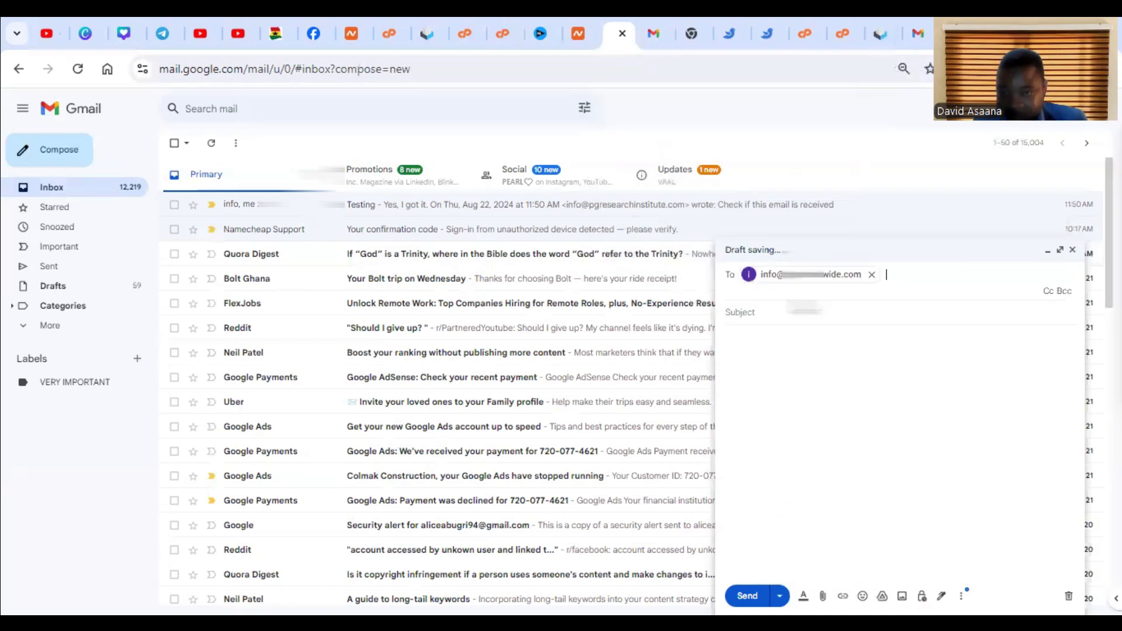
- Give the message the subject "Testing" and the body "Please confirm if this message is received", and send it
click(753, 309)
text(Testing)
click(750, 333)
text(Th)
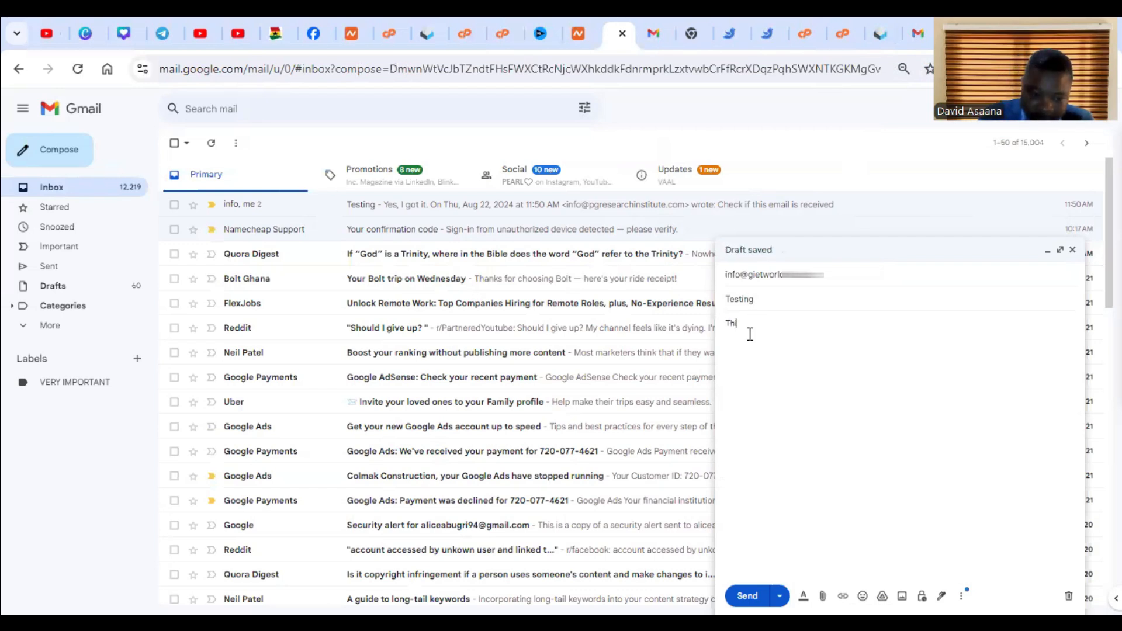
text(is is a)
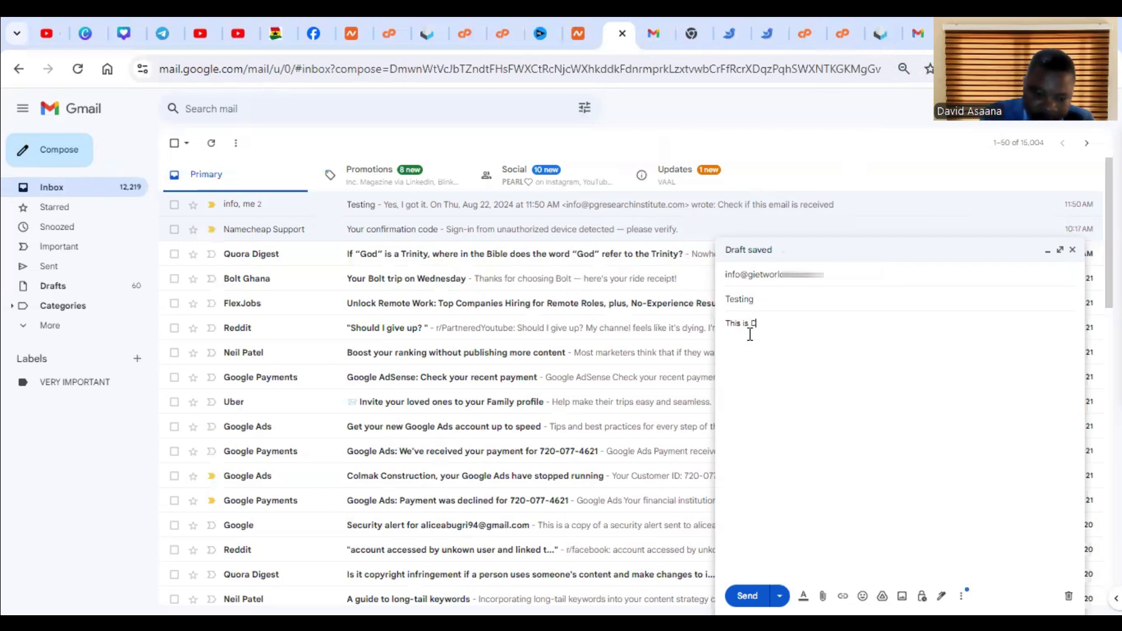
key(BackSpace)
key(BackSpace)
key(BackSpace)
key(BackSpace)
key(BackSpace)
key(BackSpace)
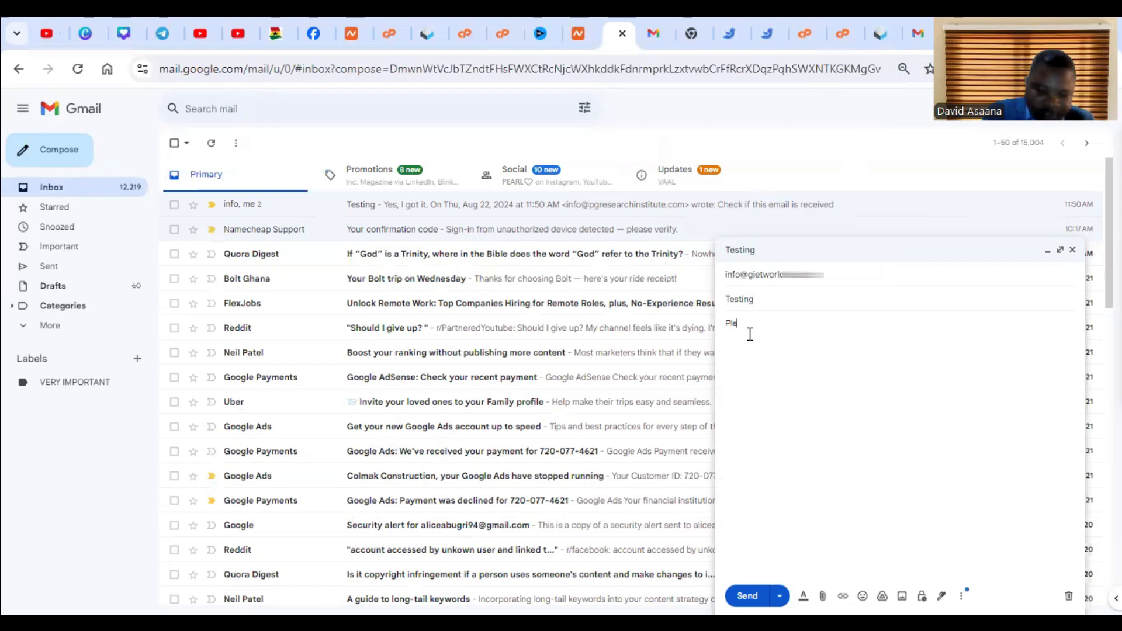
text(Please confirm this message is received)
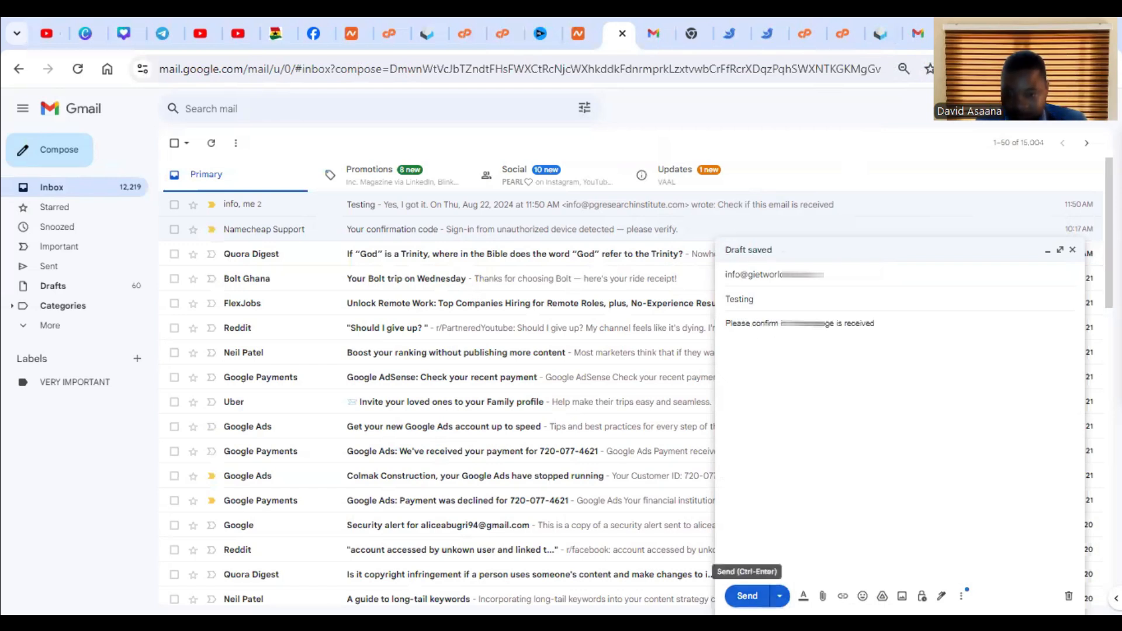
click(748, 595)
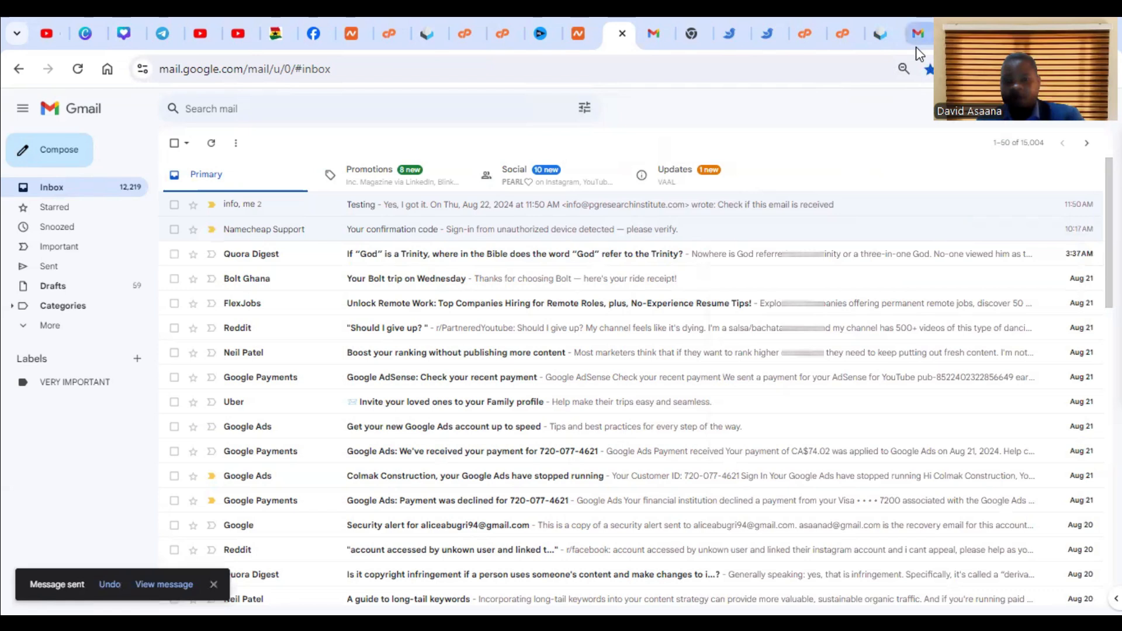
- Switch to Roundcube, reload the info mailbox's inbox and open the newest Testing message
click(877, 31)
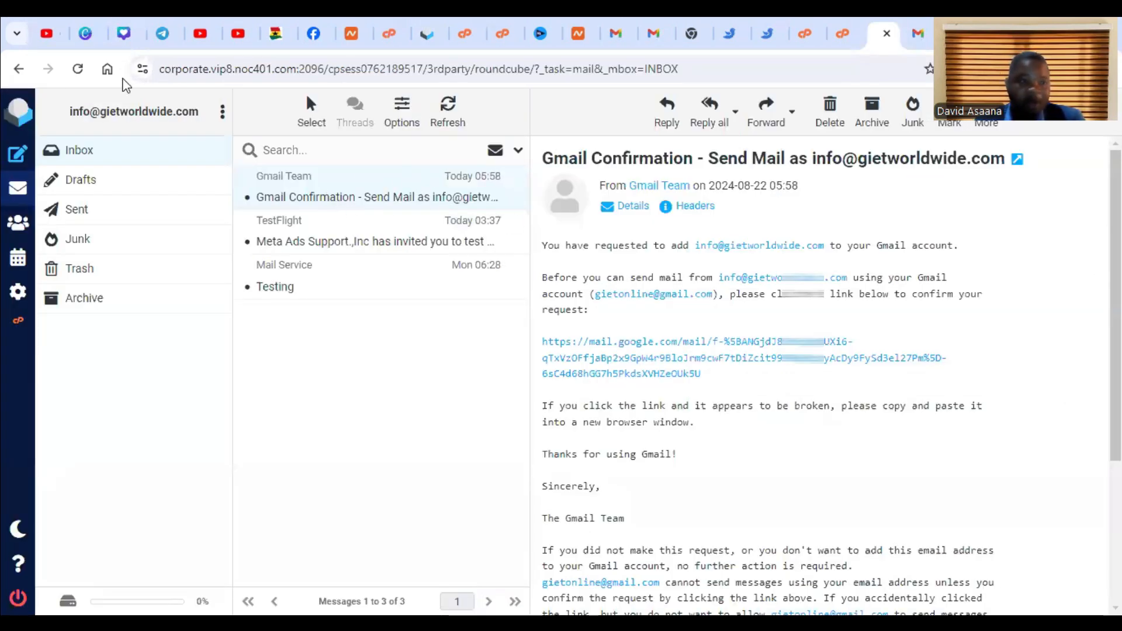
click(78, 69)
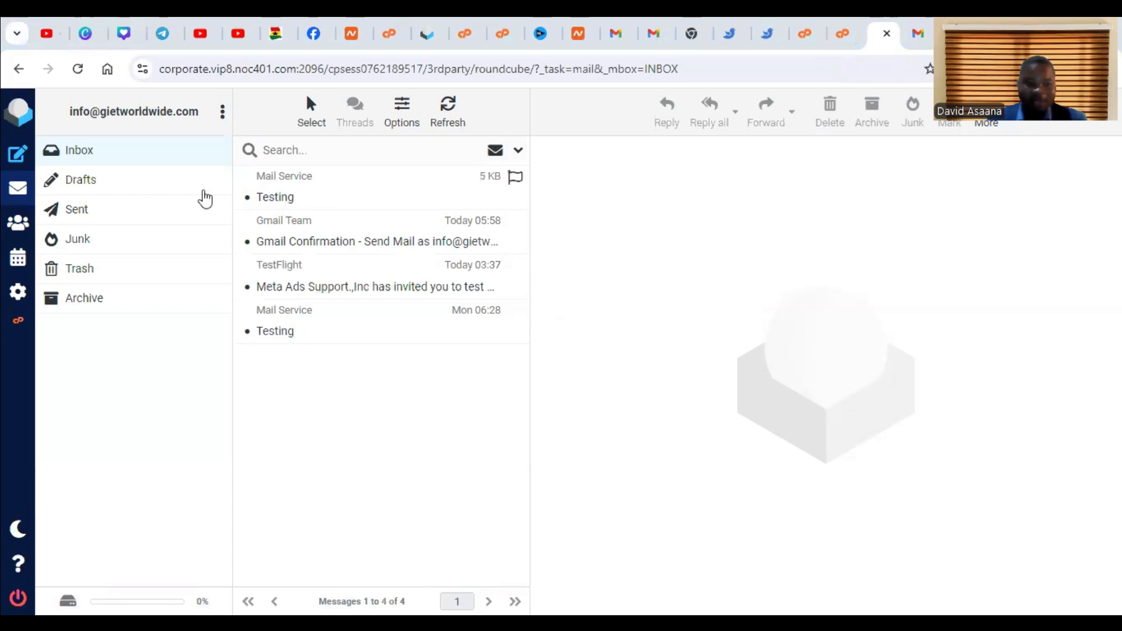
click(336, 201)
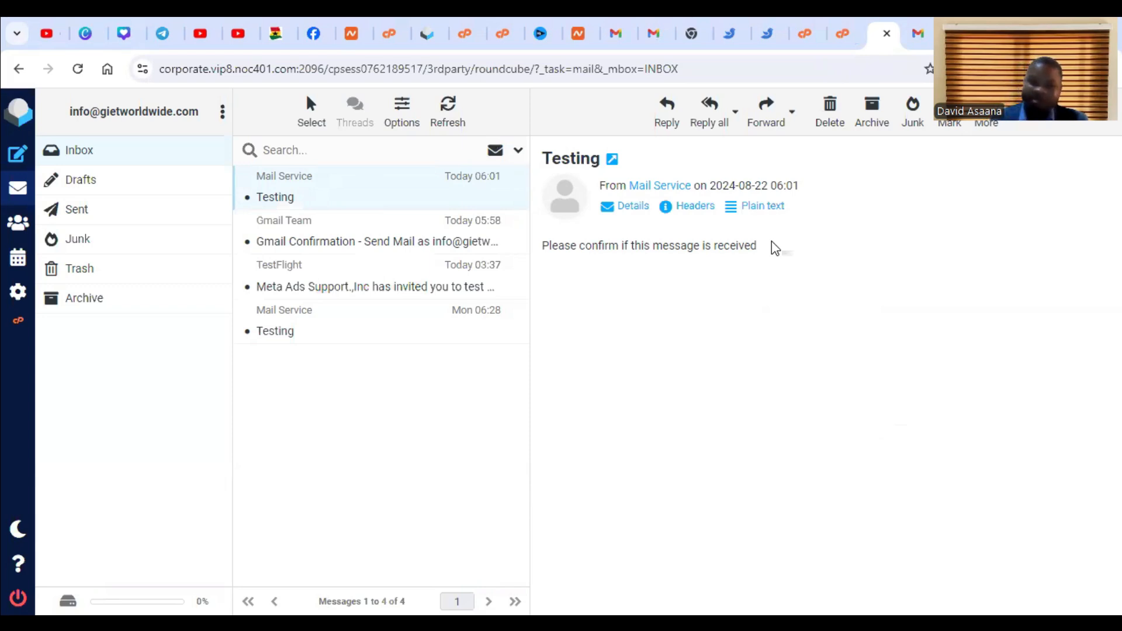
- Open the newest Testing message in the connected Gmail account's inbox and start a reply to it
click(646, 26)
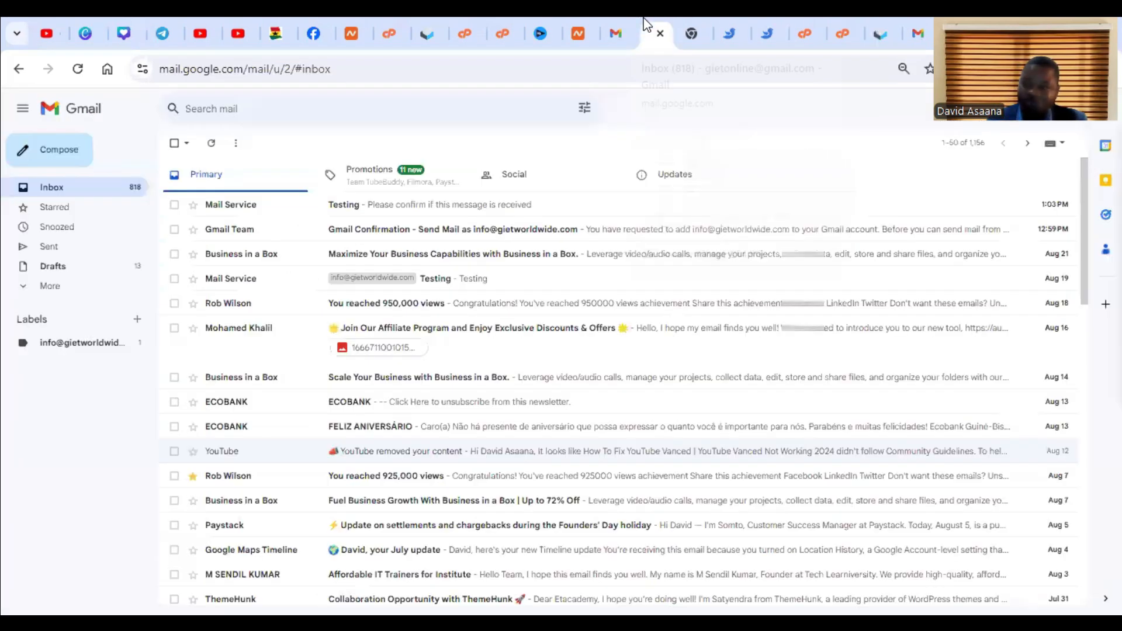
click(411, 206)
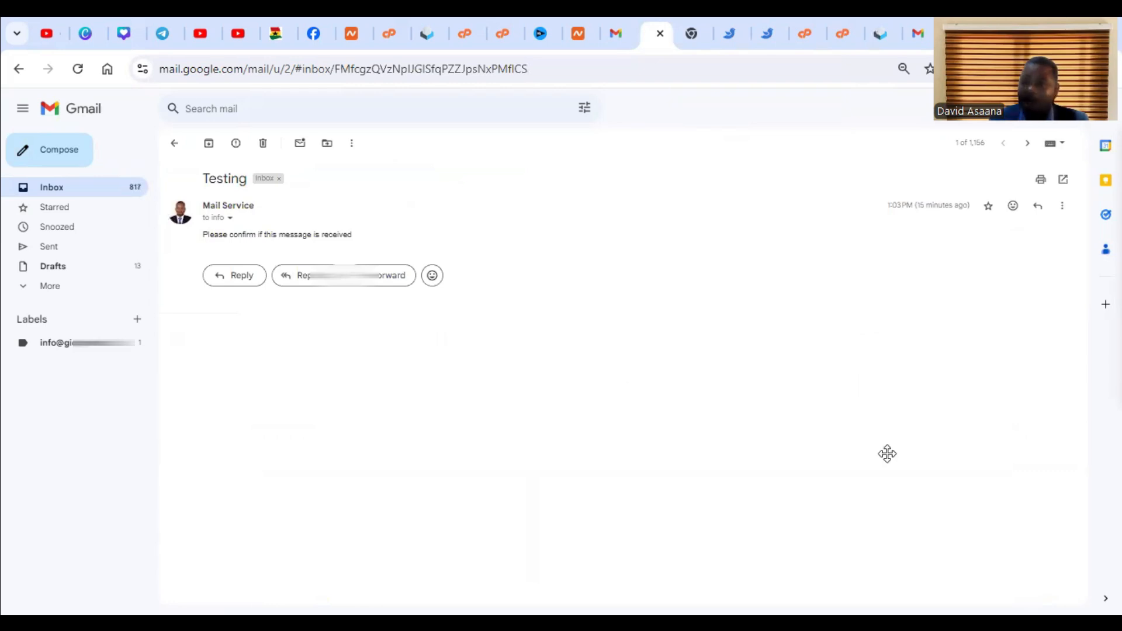
click(241, 275)
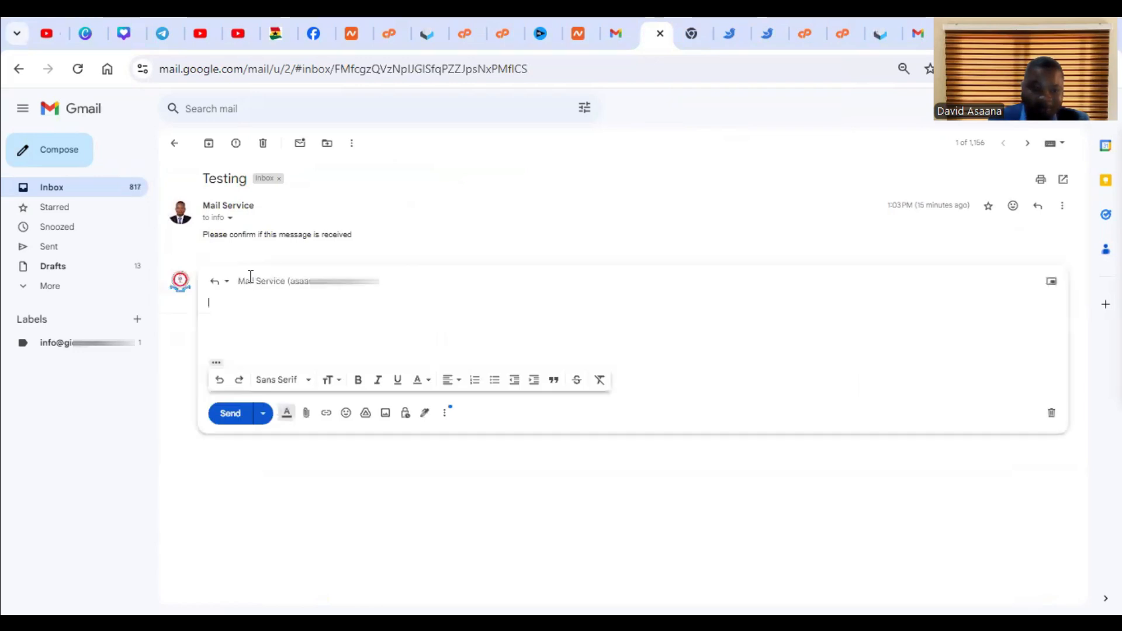